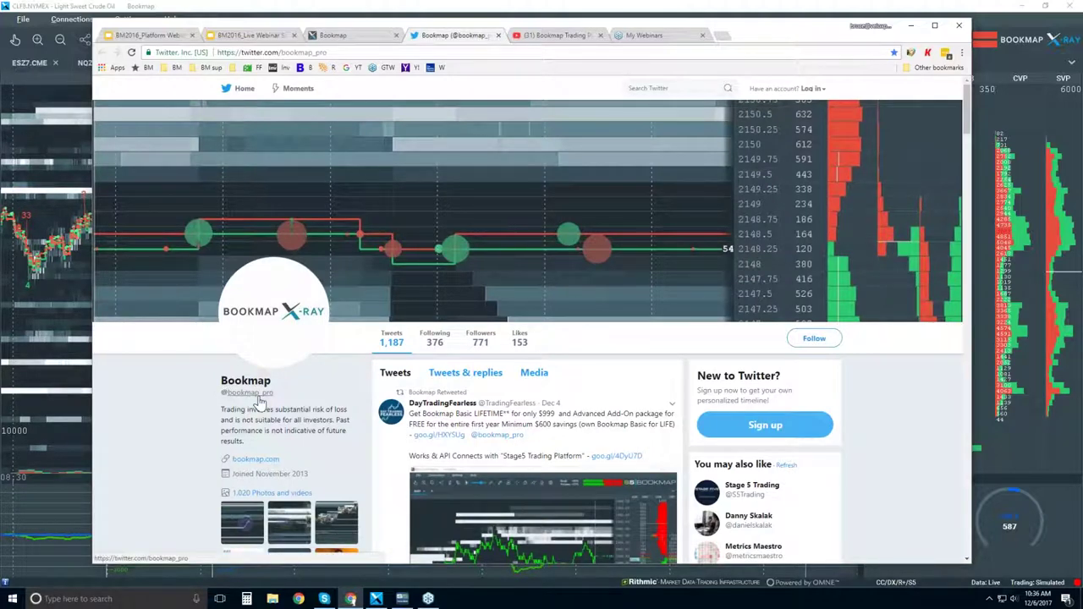
# Look over the Bookmap Twitter profile and browse the playlists on the Bookmap Trading Platform YouTube channel
pyautogui.scroll(-2, 260, 400)
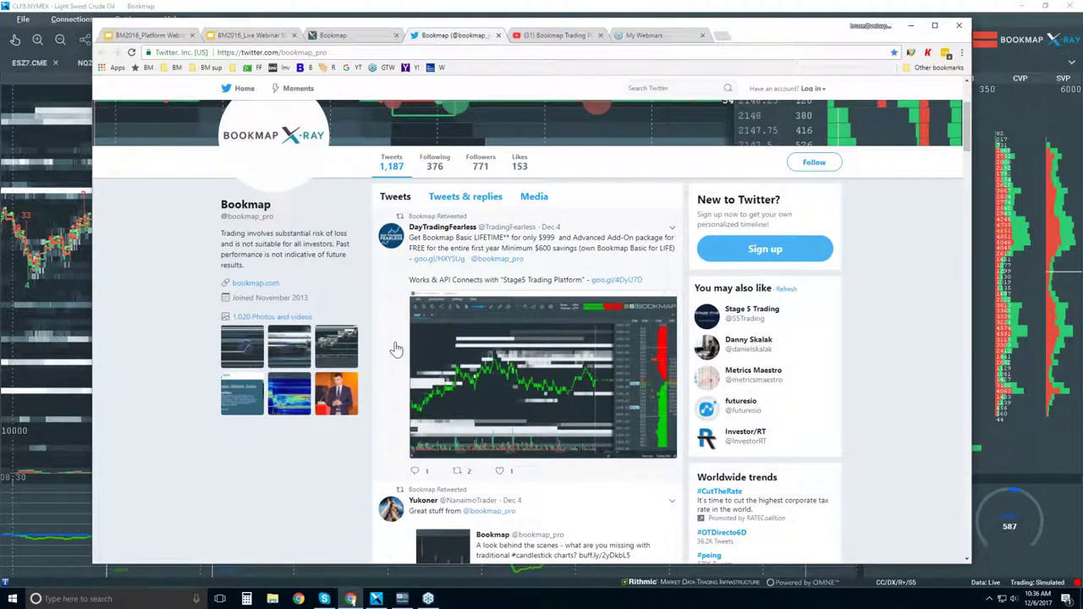
pyautogui.scroll(2, 396, 349)
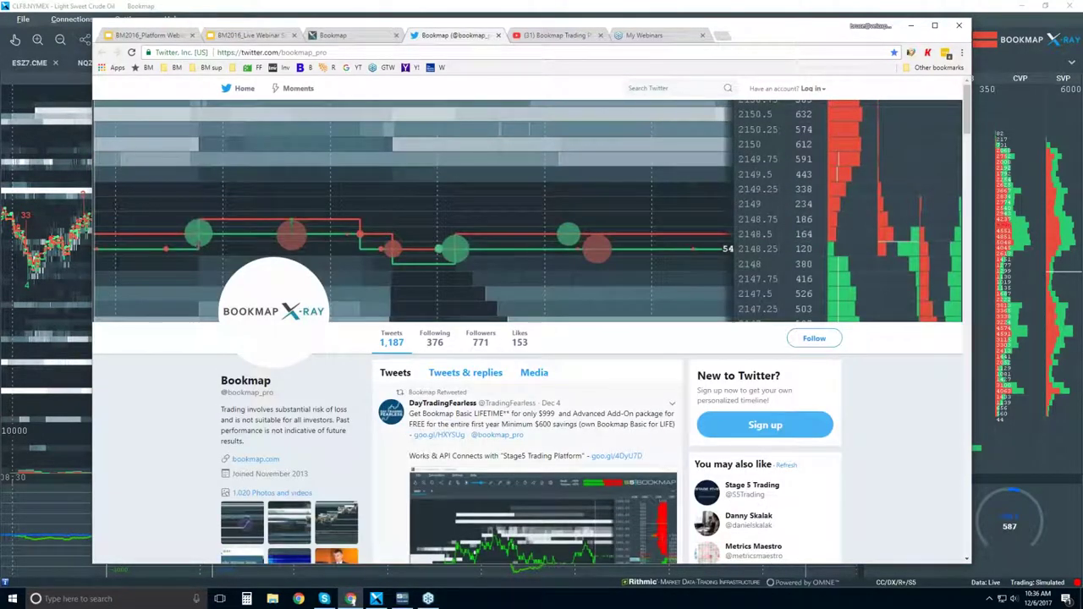
pyautogui.click(541, 36)
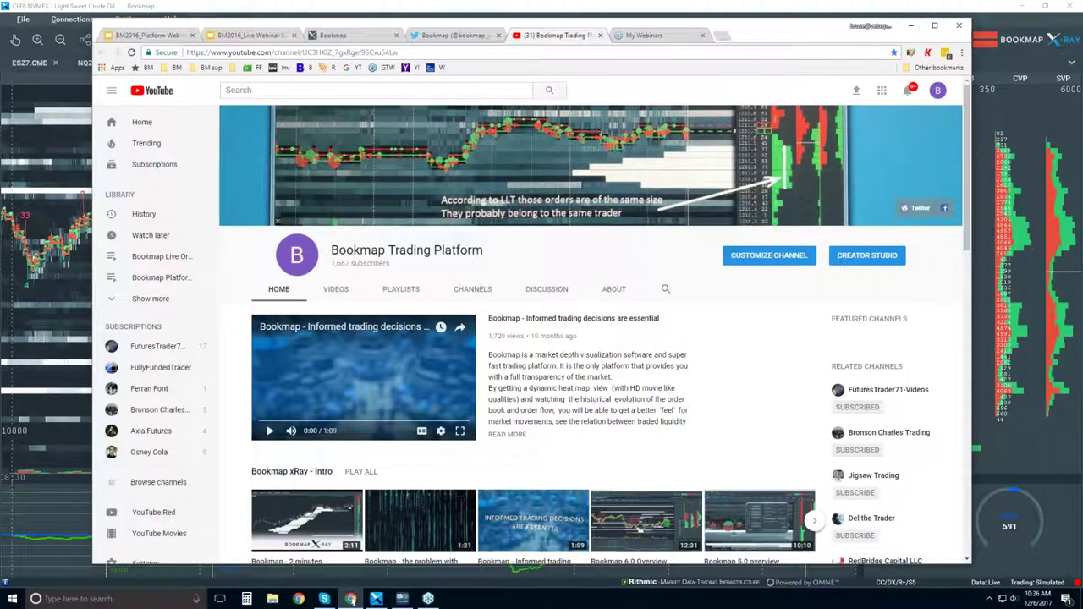
pyautogui.scroll(-3, 541, 338)
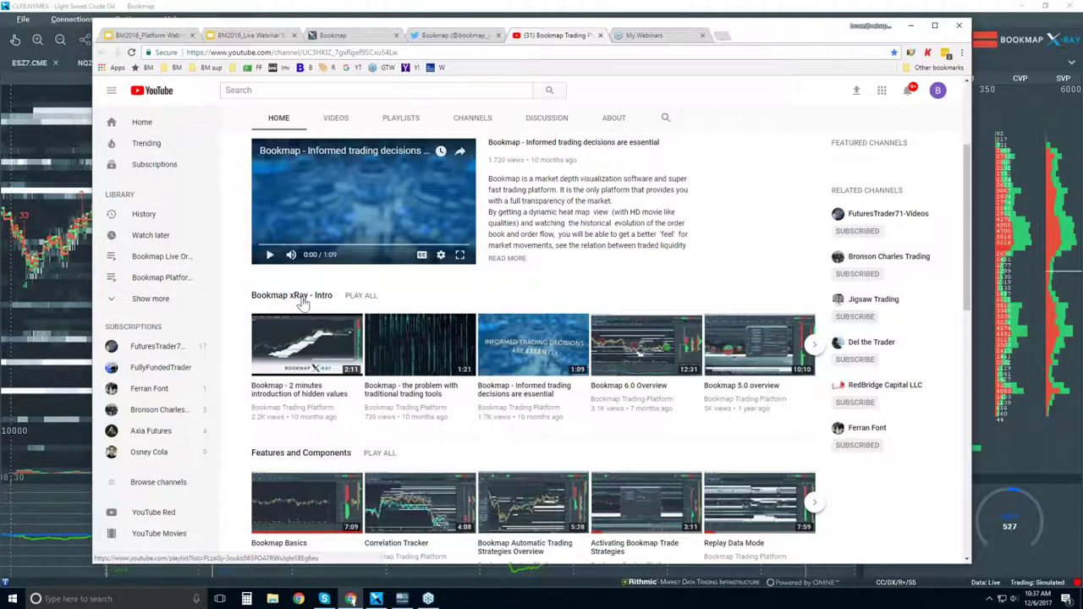
pyautogui.scroll(-1, 321, 372)
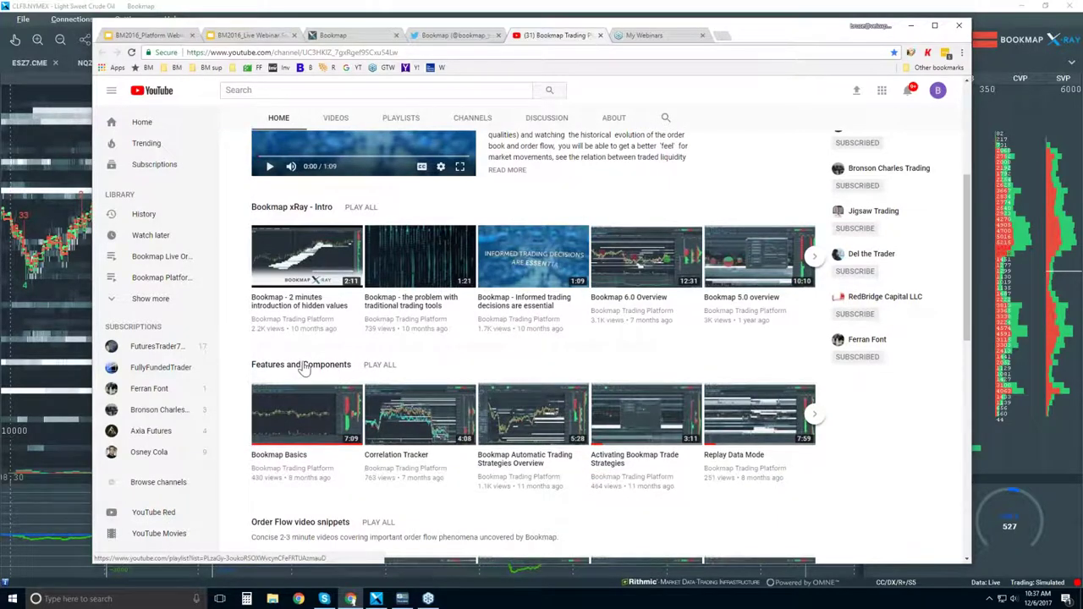
pyautogui.scroll(-2, 339, 368)
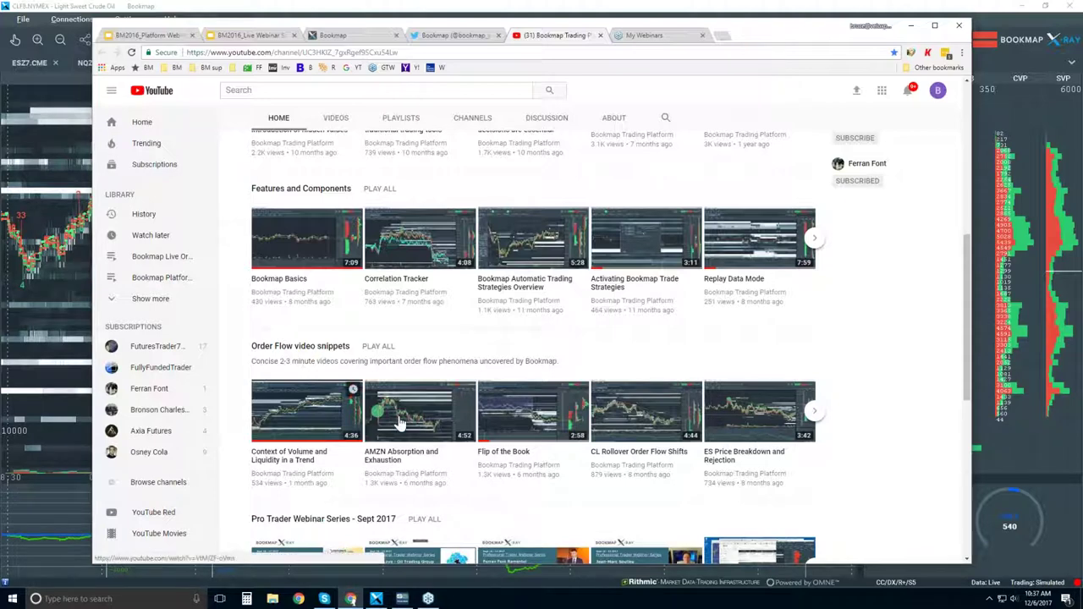
pyautogui.scroll(-1, 486, 368)
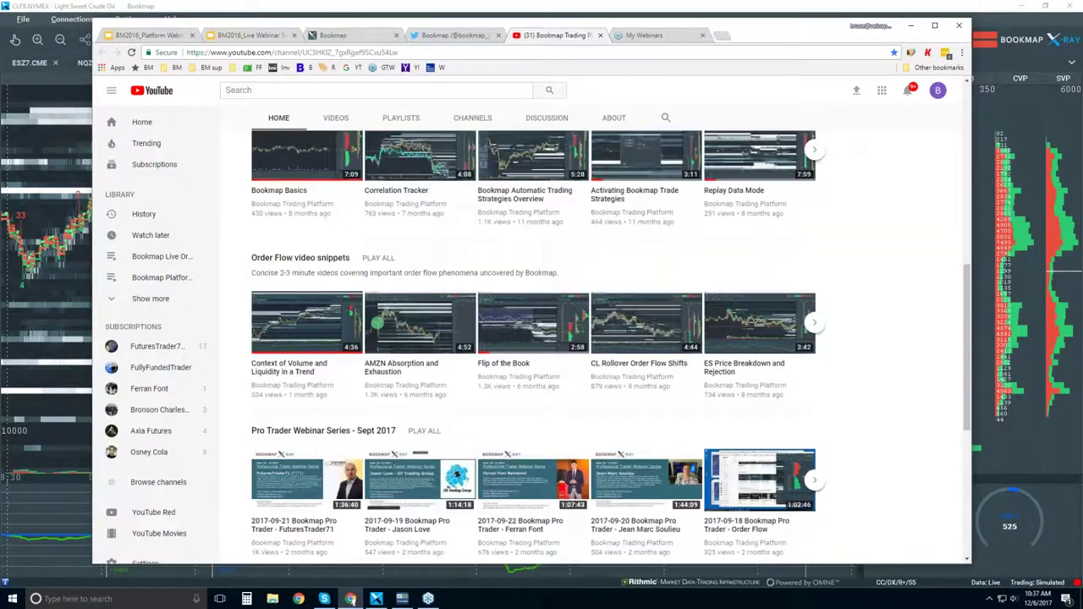
pyautogui.scroll(3, 640, 250)
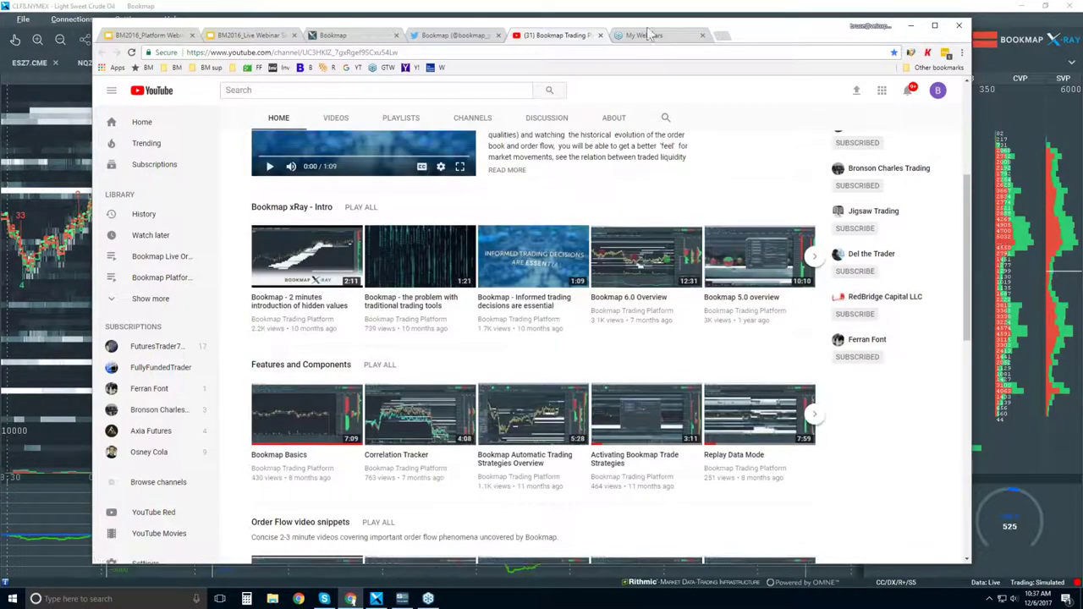
# Switch to Bookmap, shrink its window to reveal the chart windows behind it, and examine the NQZ7 30-minute chart
pyautogui.click(643, 12)
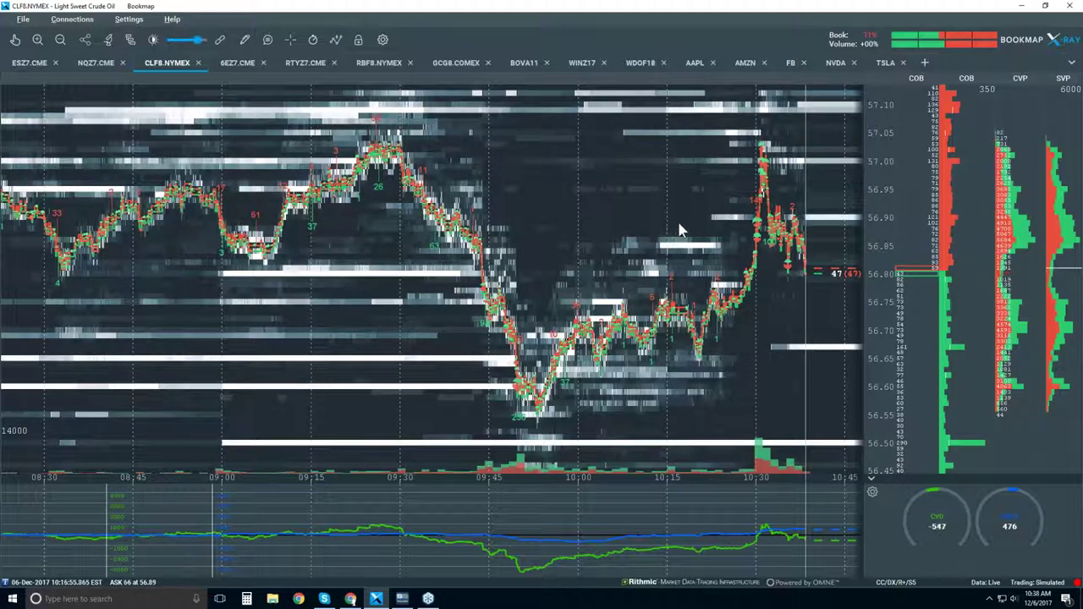
pyautogui.doubleClick(287, 11)
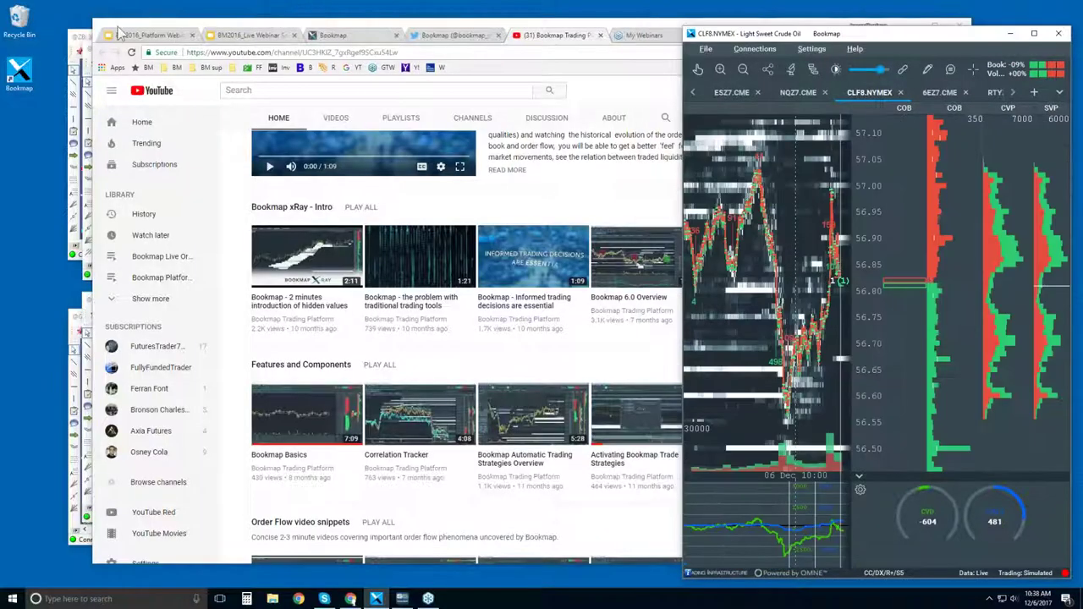
pyautogui.click(82, 45)
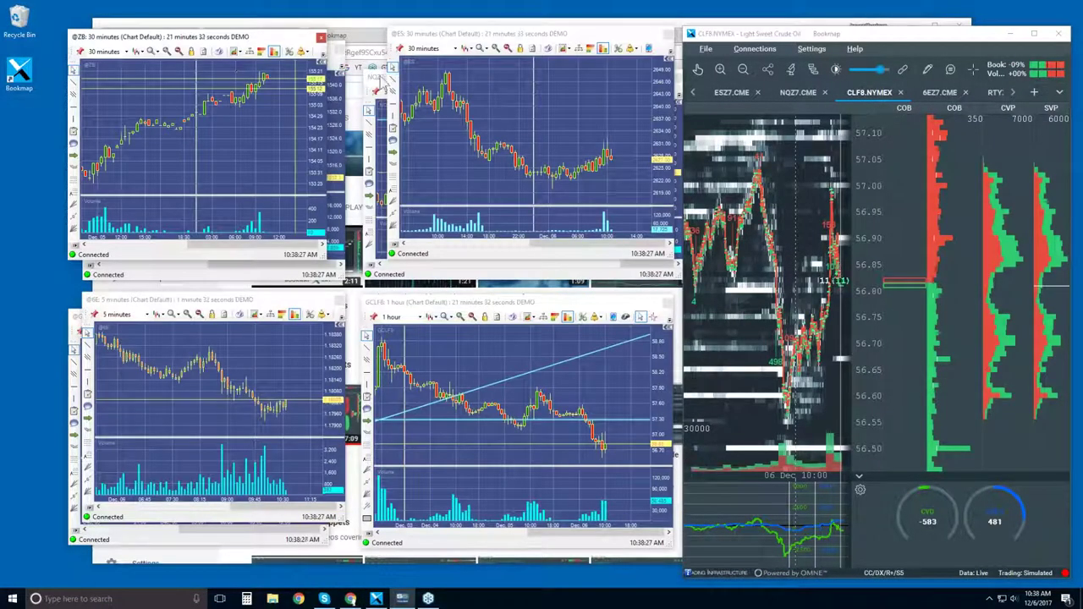
pyautogui.click(382, 81)
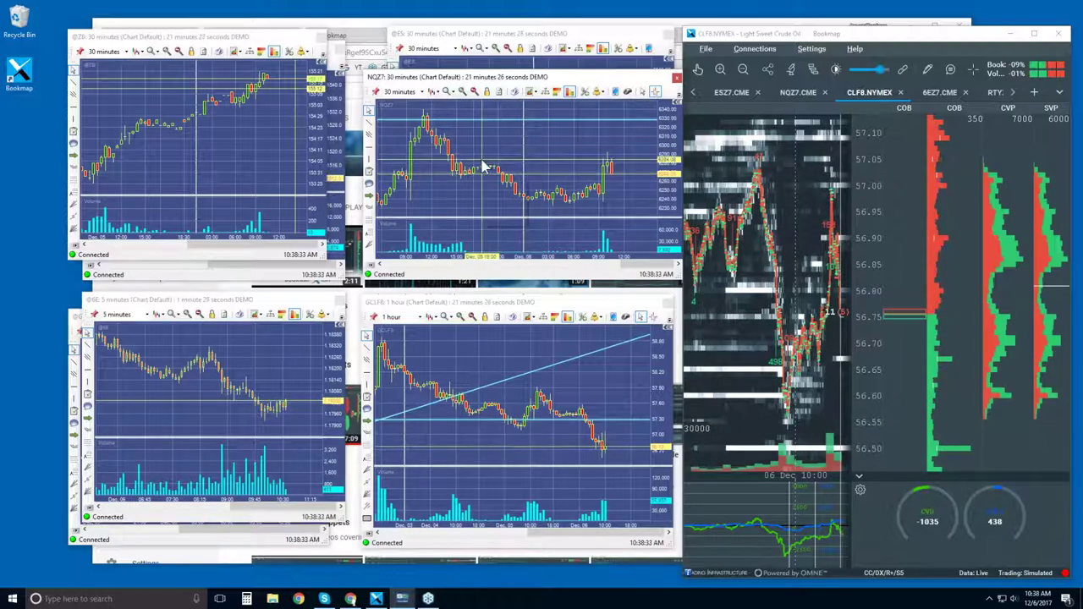
pyautogui.moveTo(484, 167)
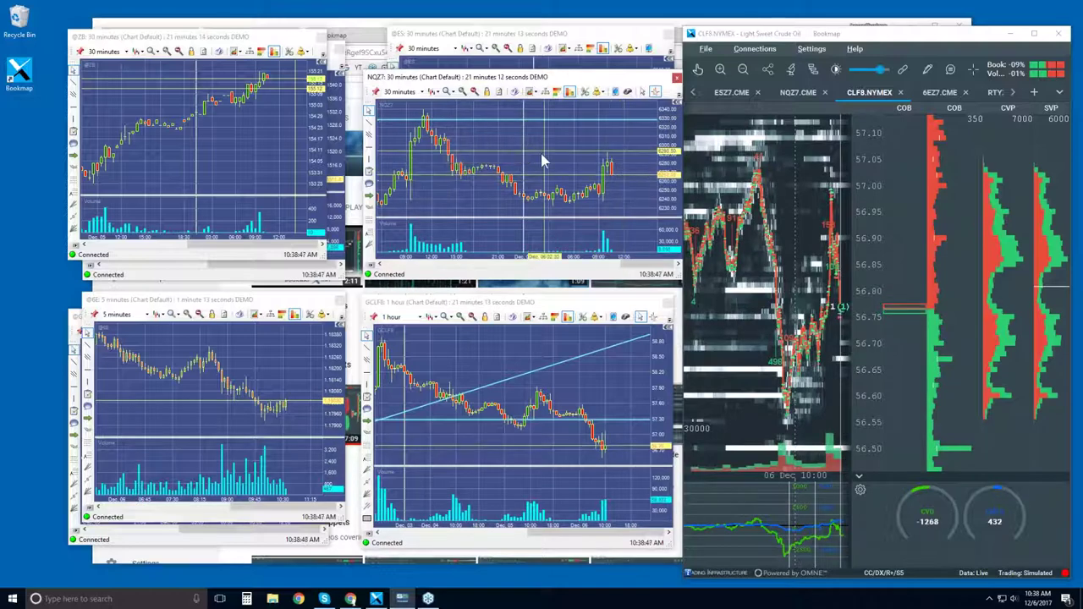
pyautogui.moveTo(599, 168); pyautogui.dragTo(630, 193)
pyautogui.press('Delete')
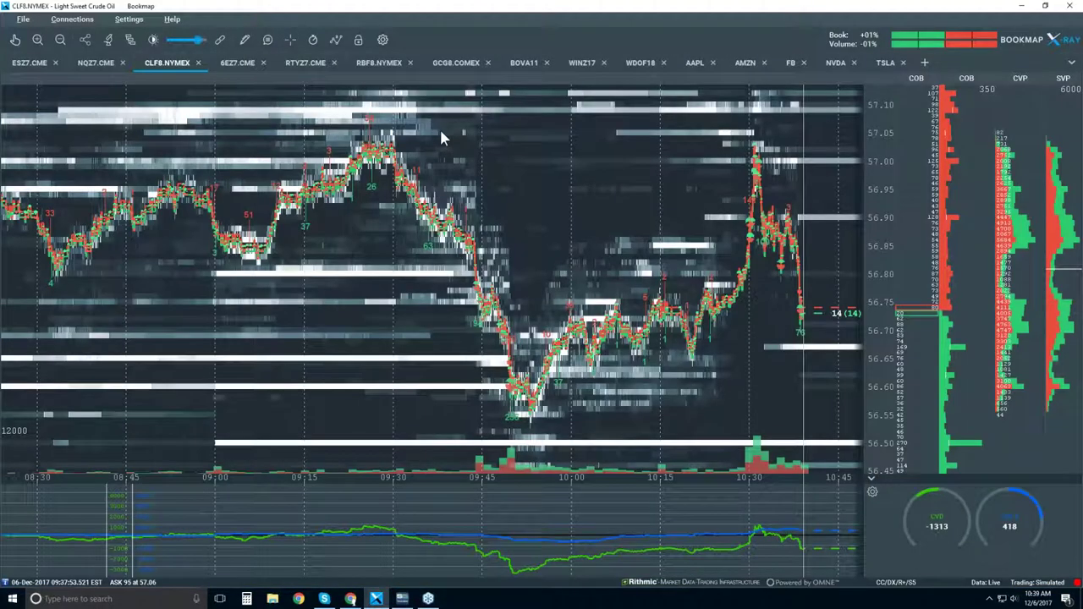
# Show the NQZ7.CME instrument in Bookmap with the time range from about 08:30 to 10:45 in view
pyautogui.click(92, 64)
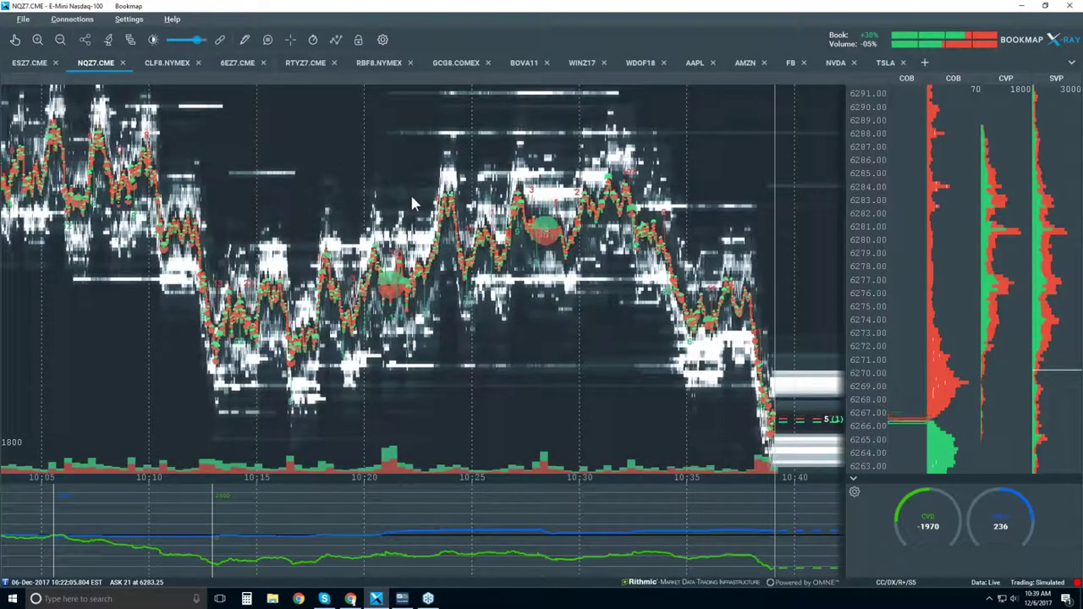
pyautogui.scroll(-1, 409, 192)
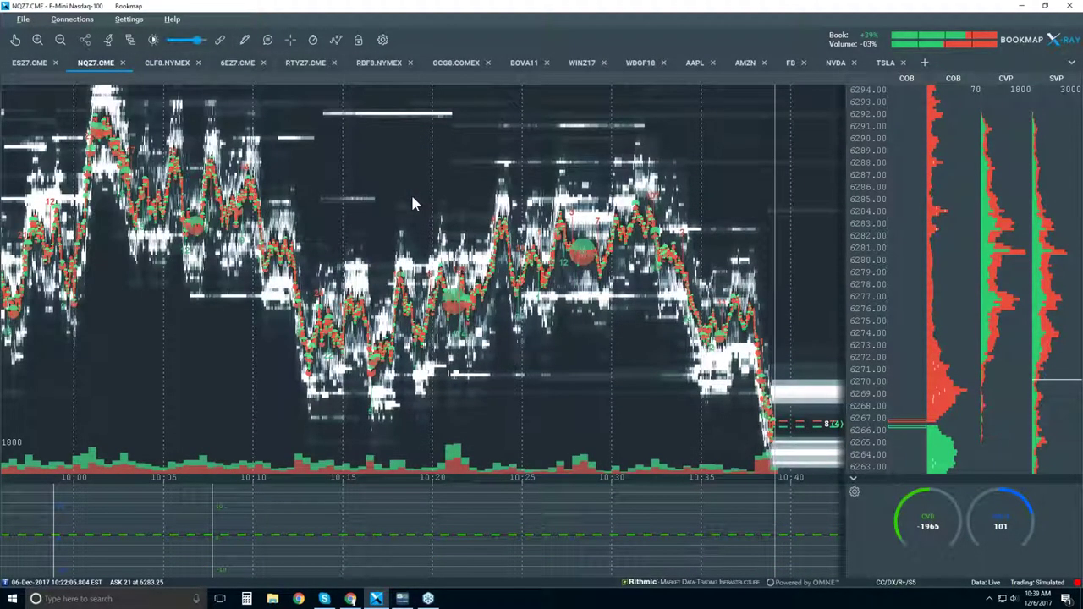
pyautogui.scroll(-3, 410, 192)
pyautogui.scroll(-1, 413, 202)
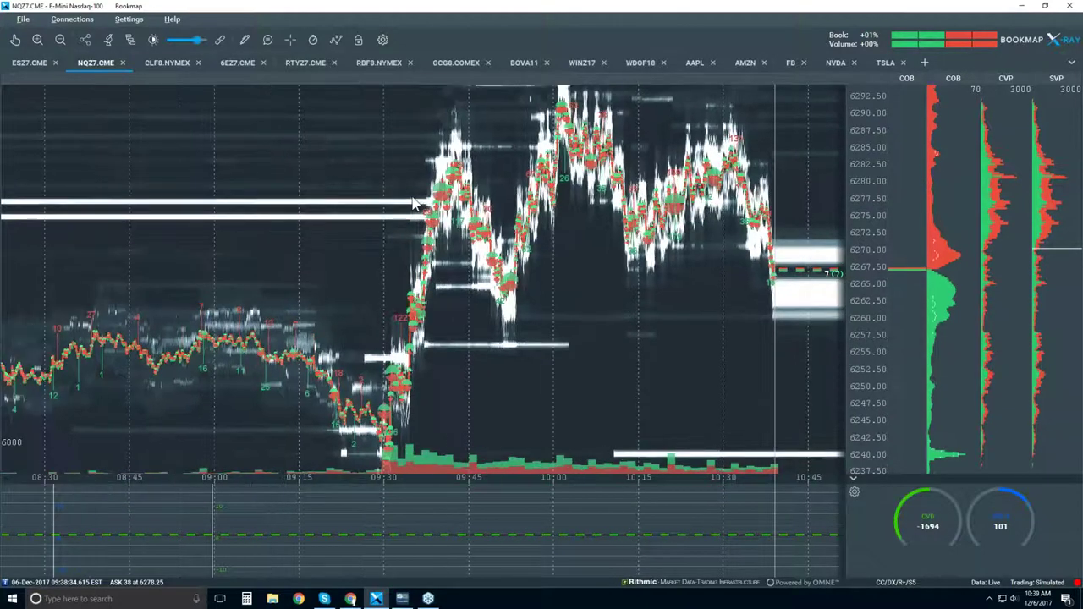
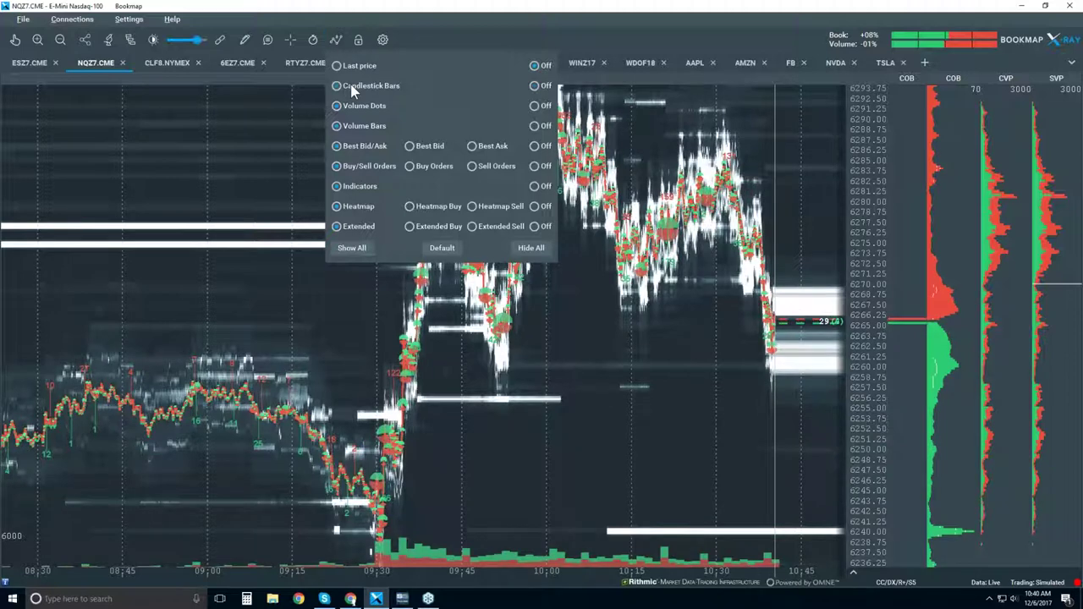
# Reduce the NQZ7 chart to candlestick and volume bars by hiding volume dots, best bid/ask, indicators, heatmap and extended data
pyautogui.click(535, 126)
pyautogui.click(538, 186)
pyautogui.click(537, 206)
pyautogui.click(536, 227)
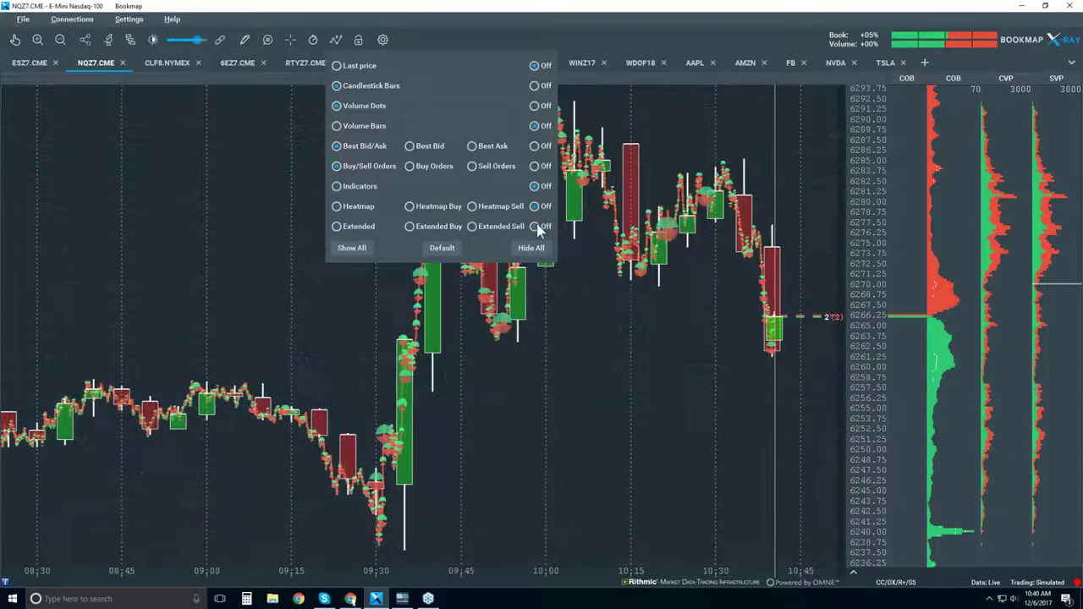
pyautogui.click(534, 106)
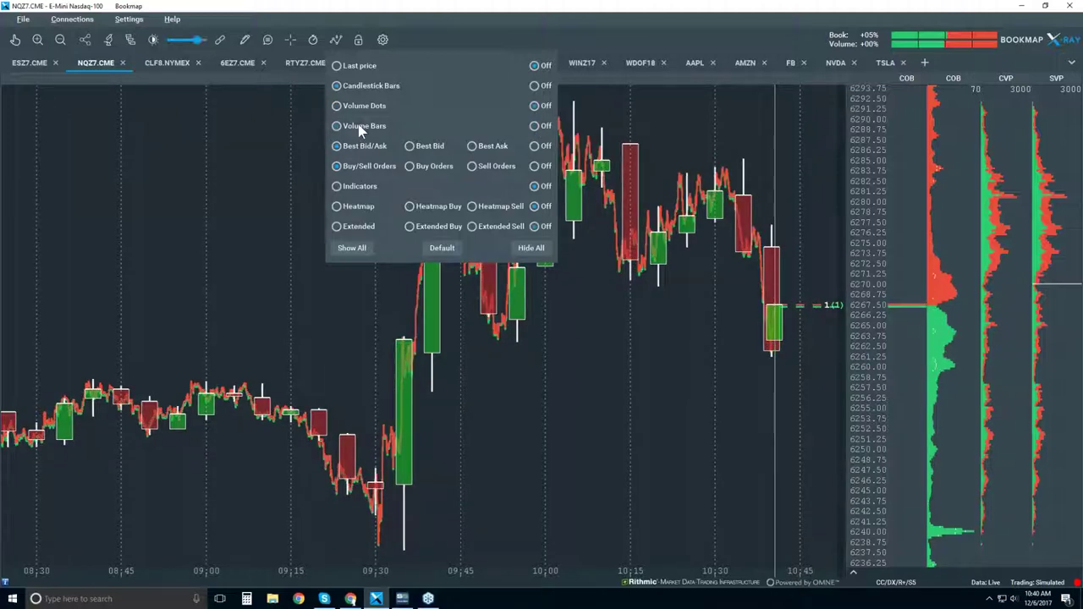
pyautogui.click(359, 126)
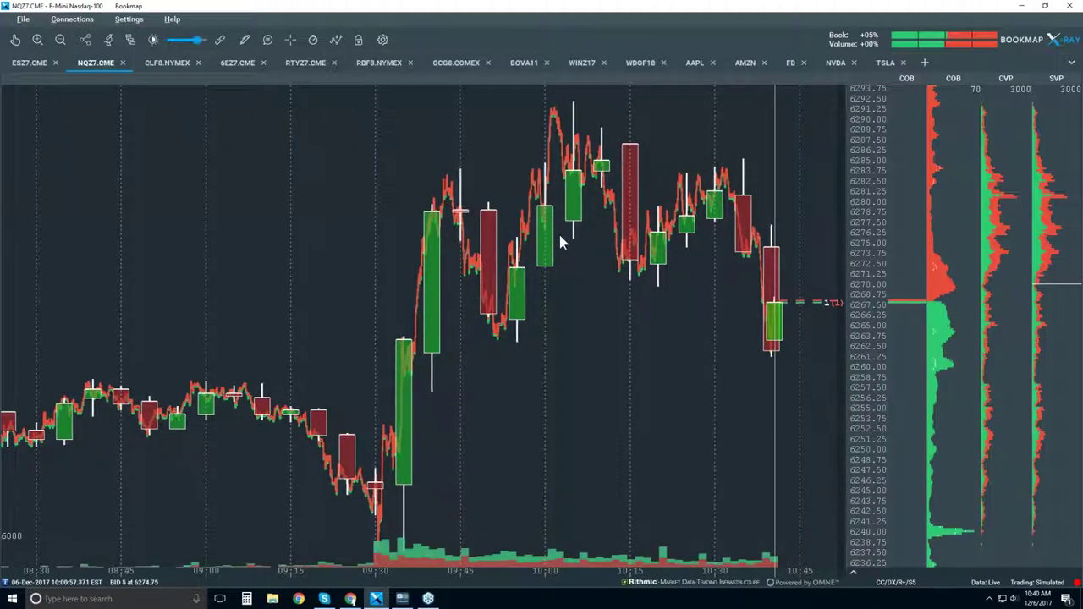
pyautogui.moveTo(314, 40)
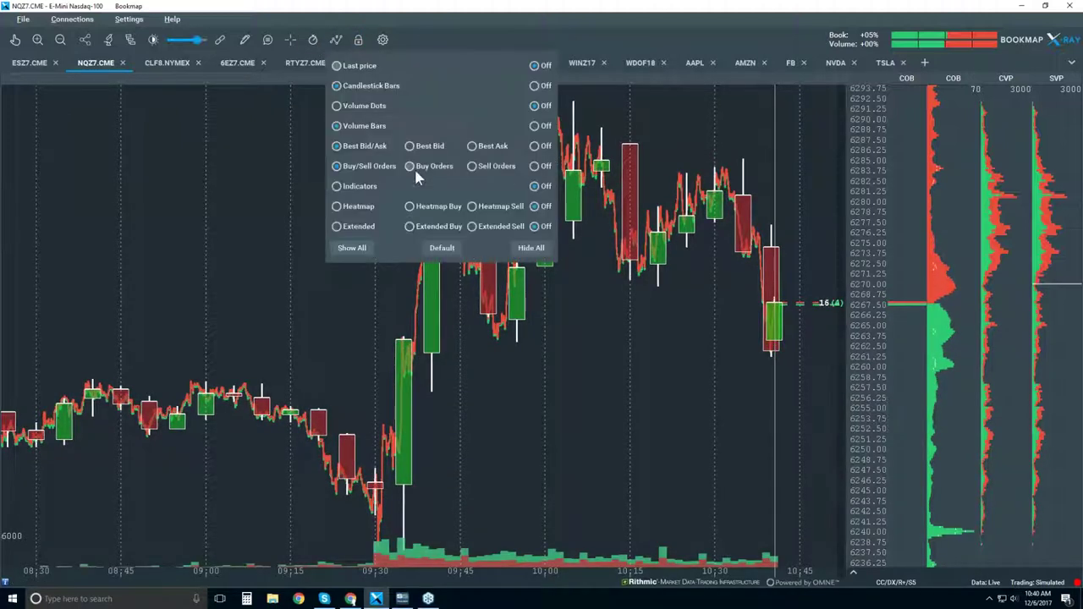
pyautogui.click(534, 146)
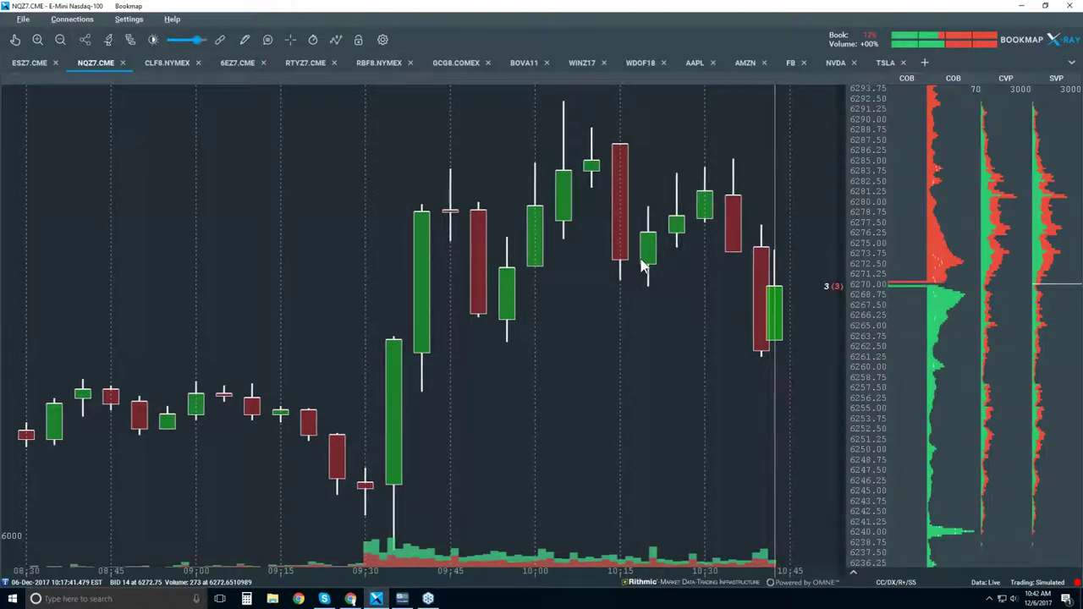
# Display the combined Best Bid/Ask line over the NQZ7 candlesticks
pyautogui.click(343, 47)
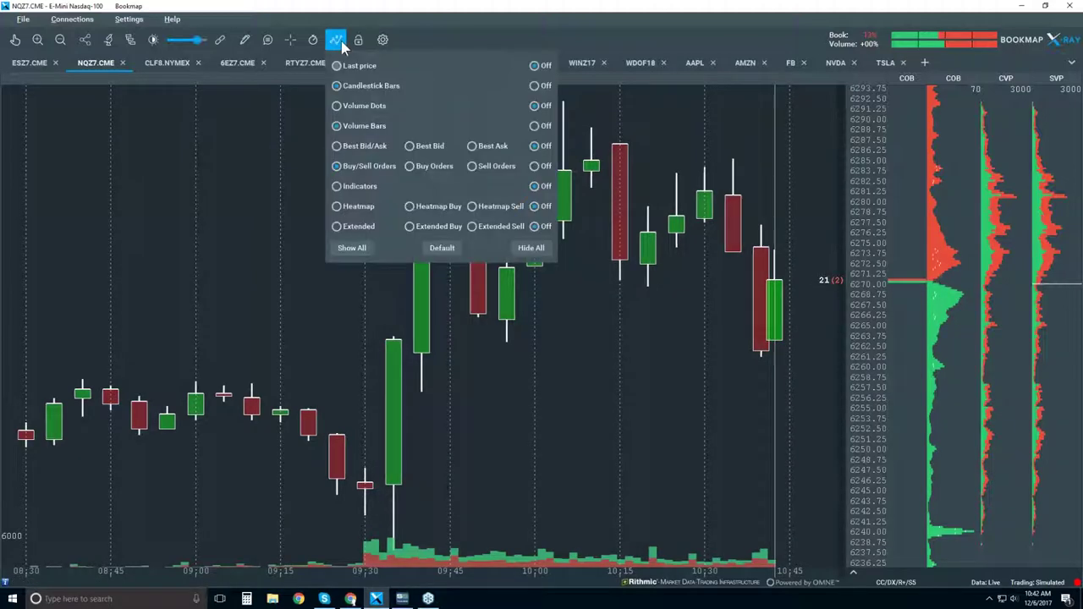
pyautogui.click(372, 148)
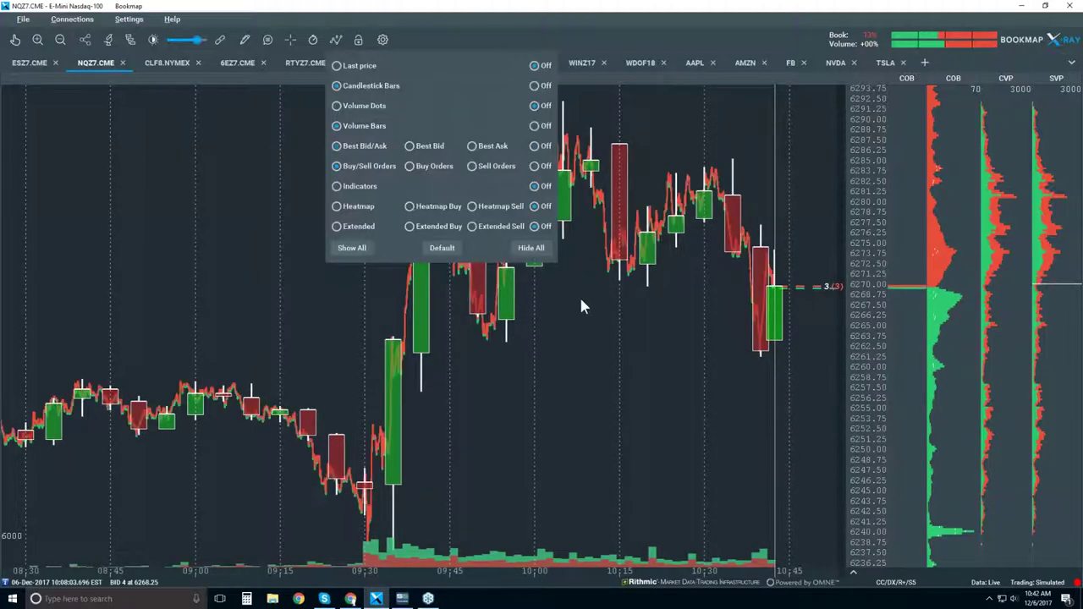
pyautogui.click(580, 295)
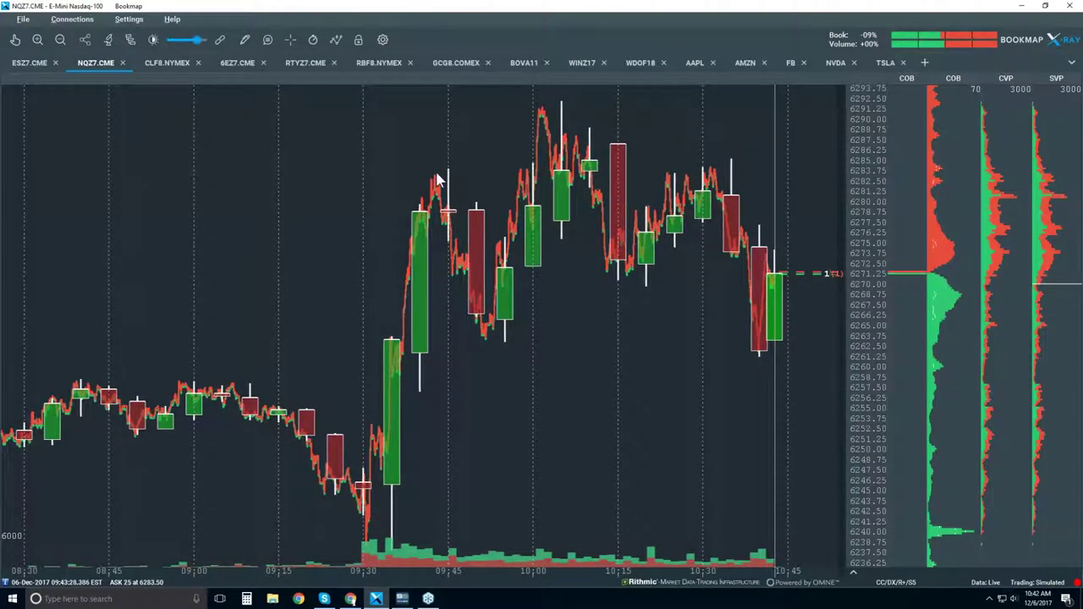
# Draw a horizontal line at about 6283 on the NQZ7 chart, along the swing high just before 09:45
pyautogui.click(244, 41)
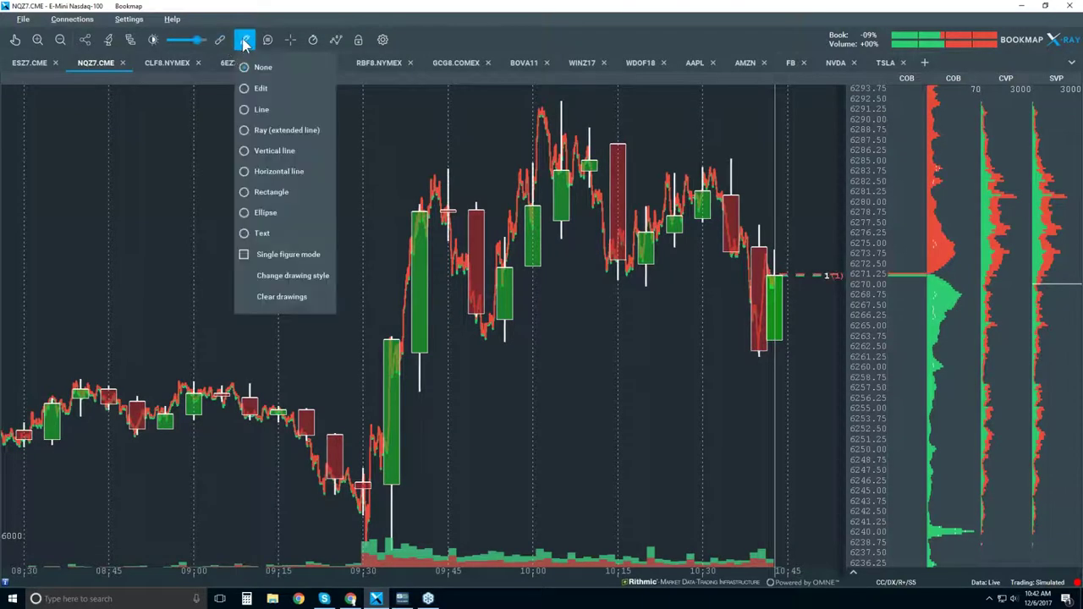
pyautogui.click(293, 172)
pyautogui.click(423, 177)
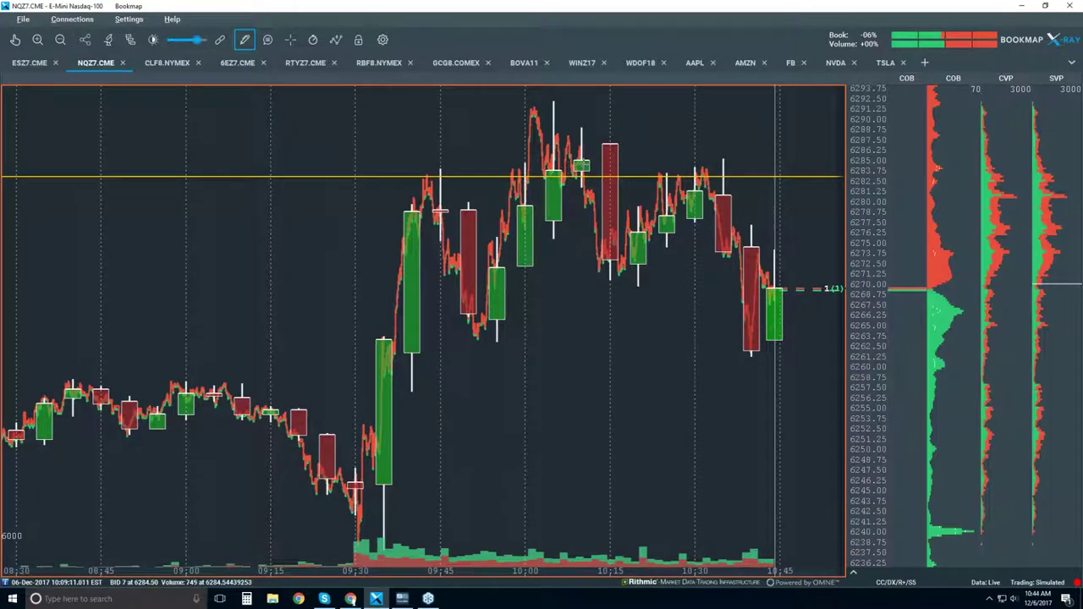
# Display the volume dots on the NQZ7 chart
pyautogui.click(336, 40)
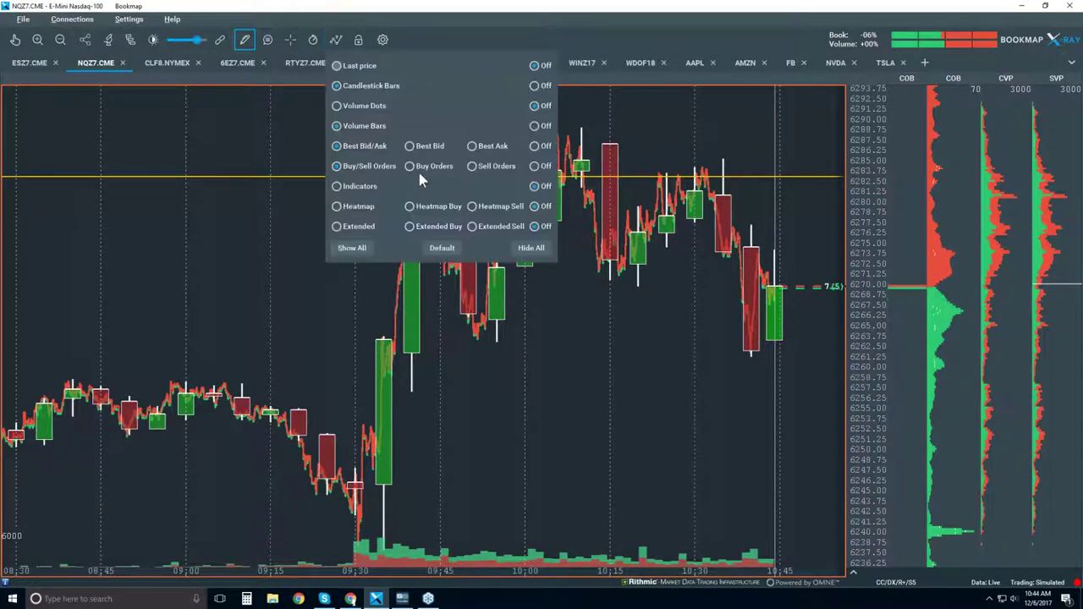
pyautogui.click(377, 108)
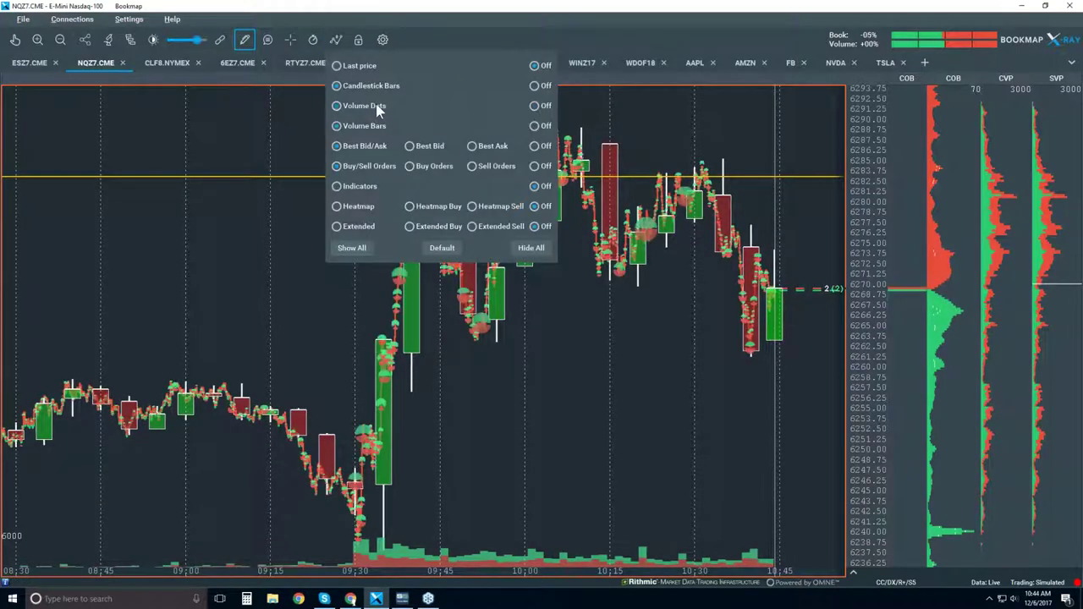
pyautogui.click(589, 319)
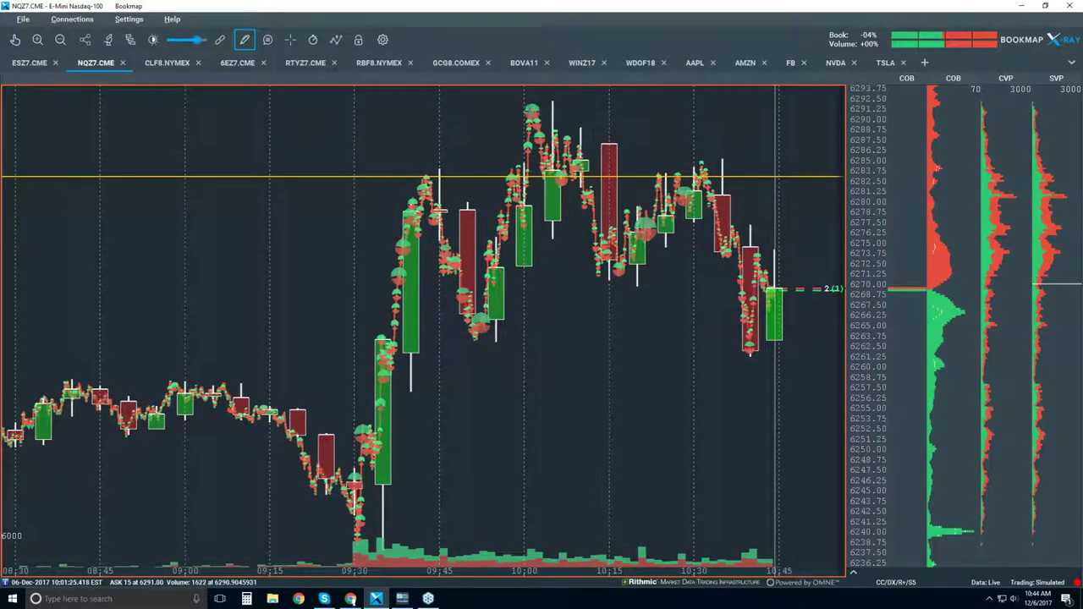
# Set the drawing mode to None and examine the volume dots around the horizontal line near 10:00 up close
pyautogui.click(245, 40)
pyautogui.click(258, 72)
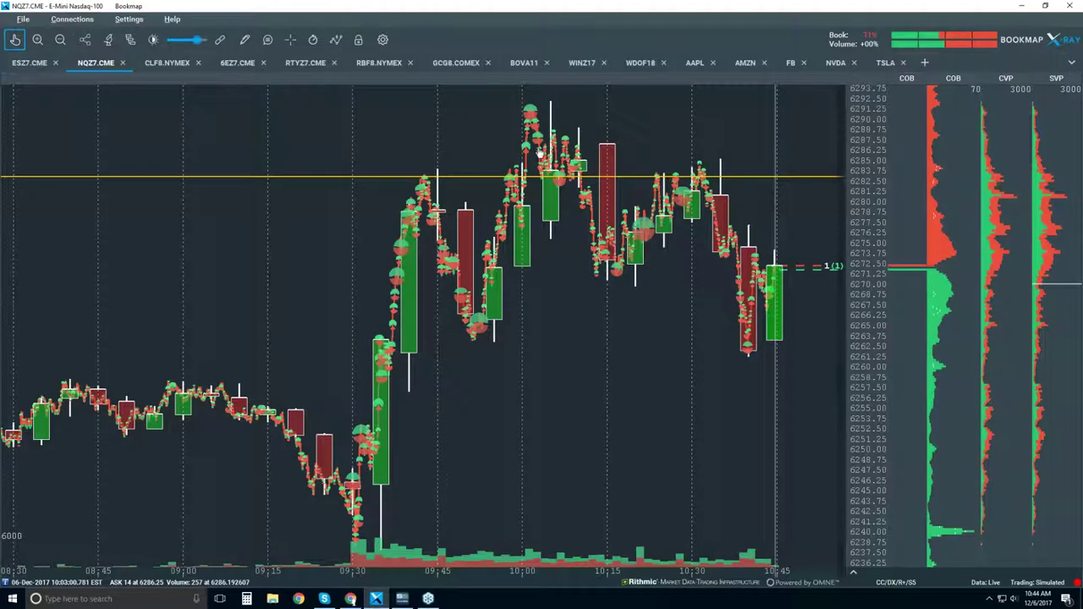
pyautogui.scroll(2, 539, 152)
pyautogui.scroll(2, 540, 153)
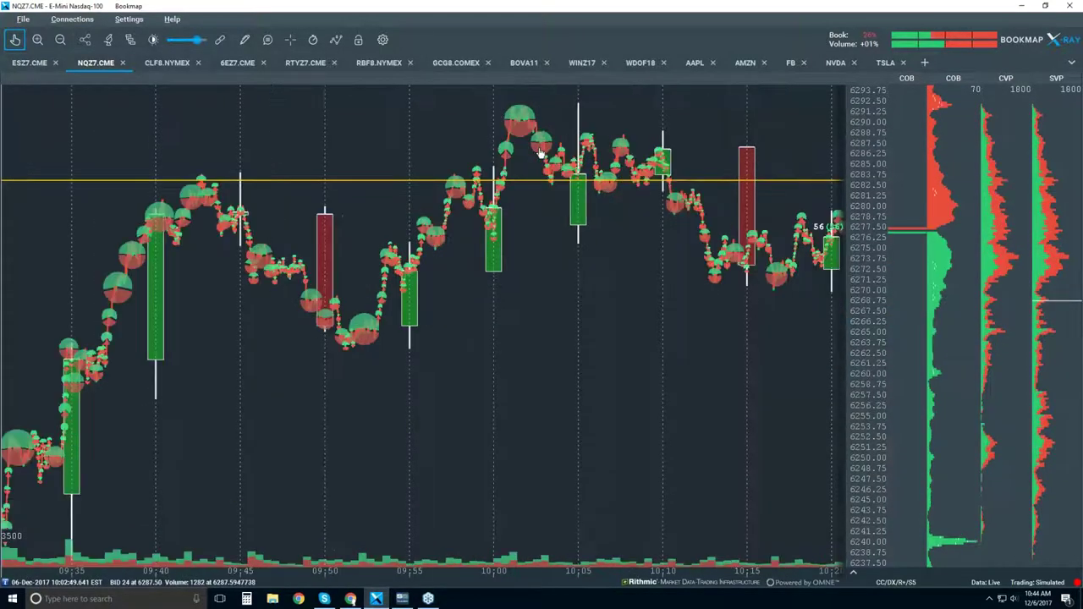
pyautogui.scroll(1, 540, 153)
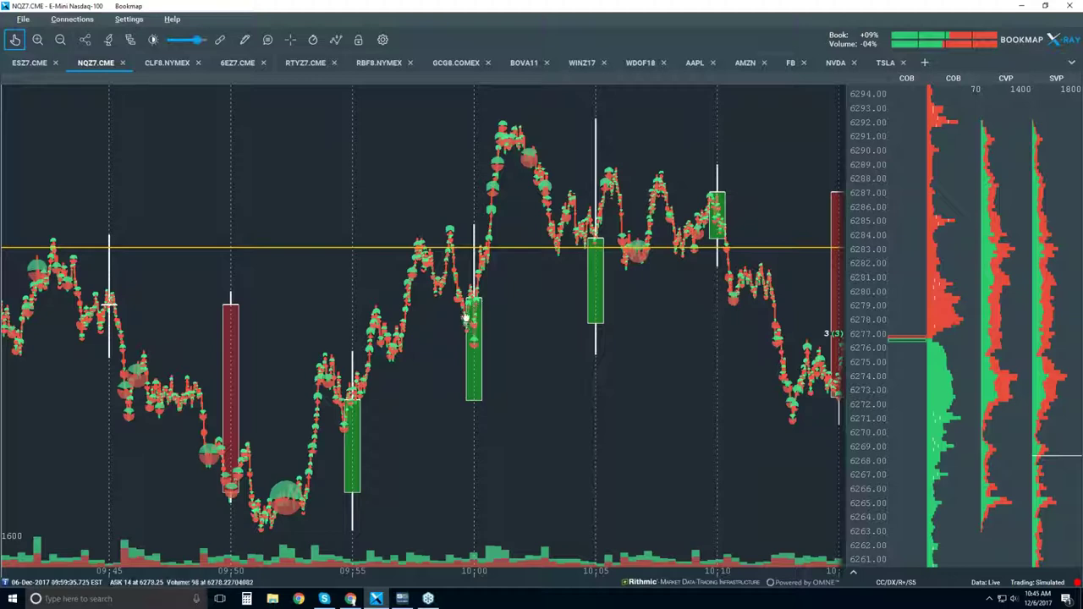
pyautogui.scroll(2, 477, 311)
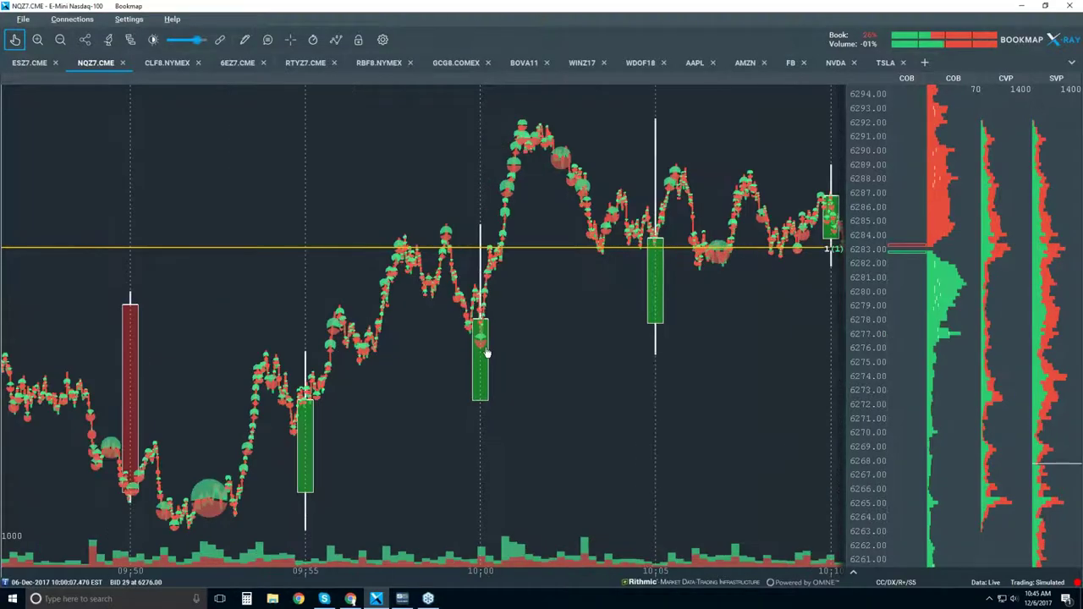
# Examine the volume dots of the breakout above the horizontal line after 10:00, down to the individual trades near 10:00:44.905
pyautogui.scroll(2, 487, 338)
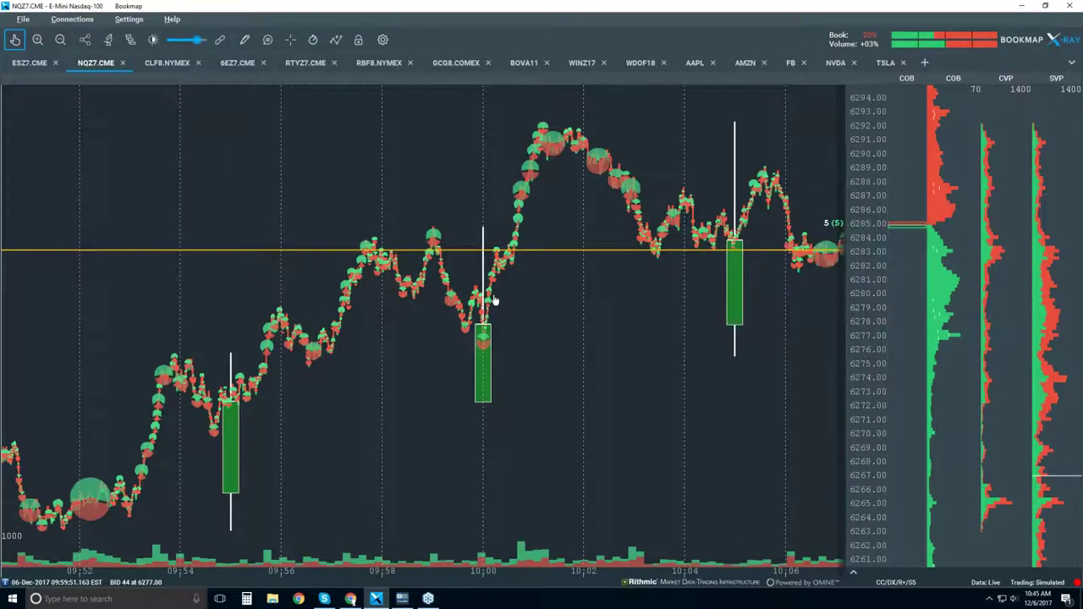
pyautogui.scroll(3, 493, 301)
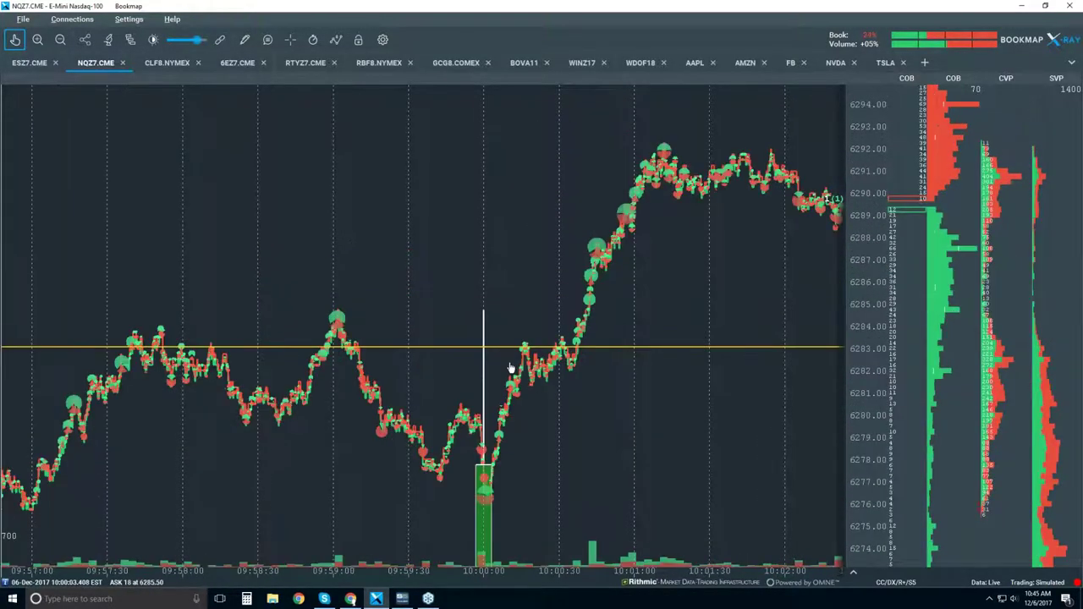
pyautogui.scroll(1, 499, 406)
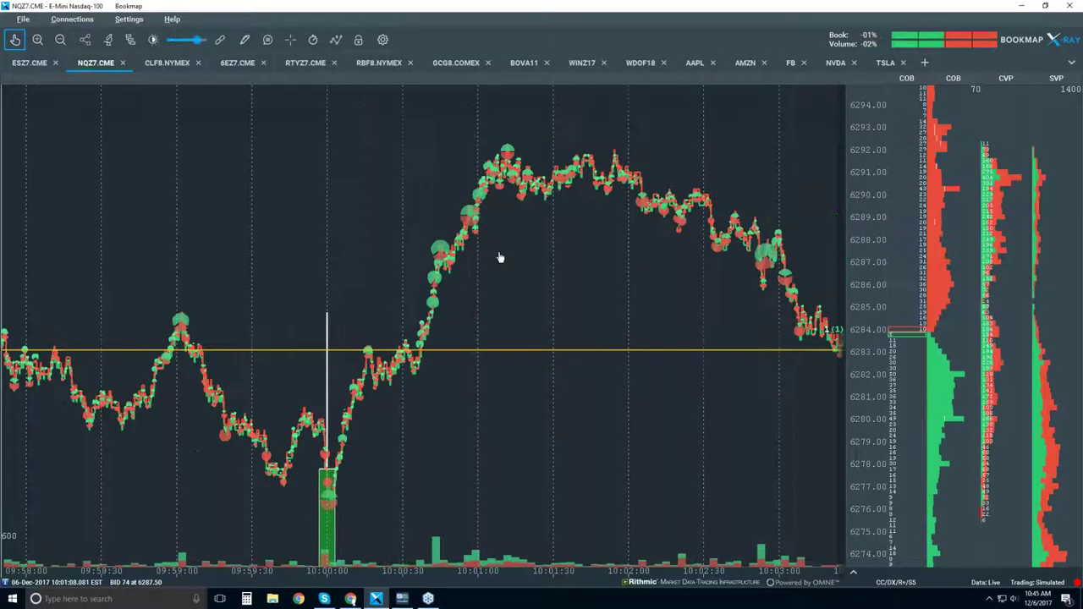
pyautogui.scroll(-2, 499, 257)
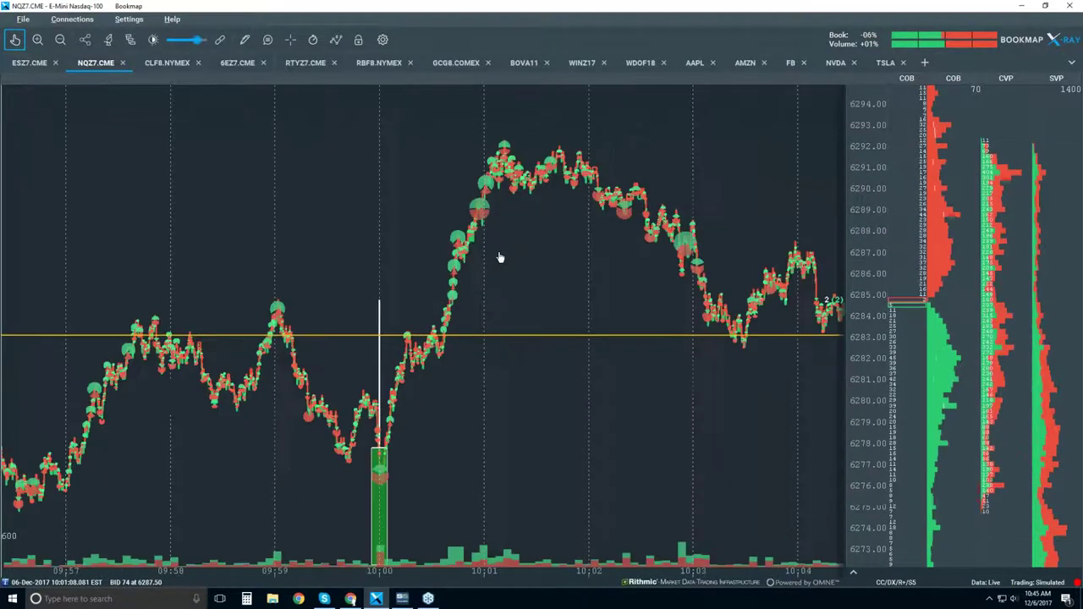
pyautogui.scroll(-2, 500, 257)
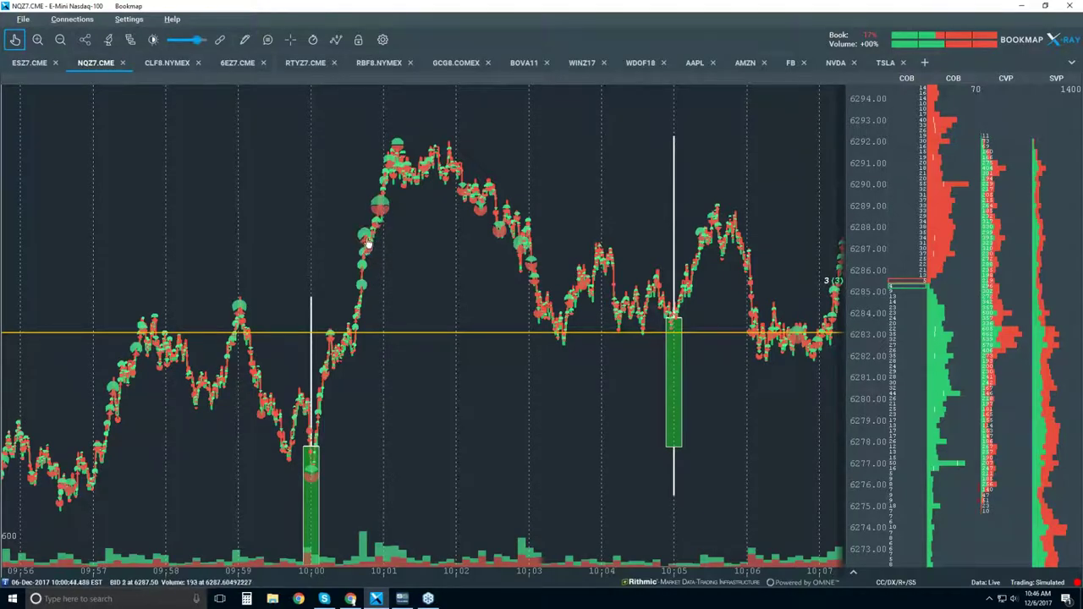
pyautogui.scroll(5, 369, 250)
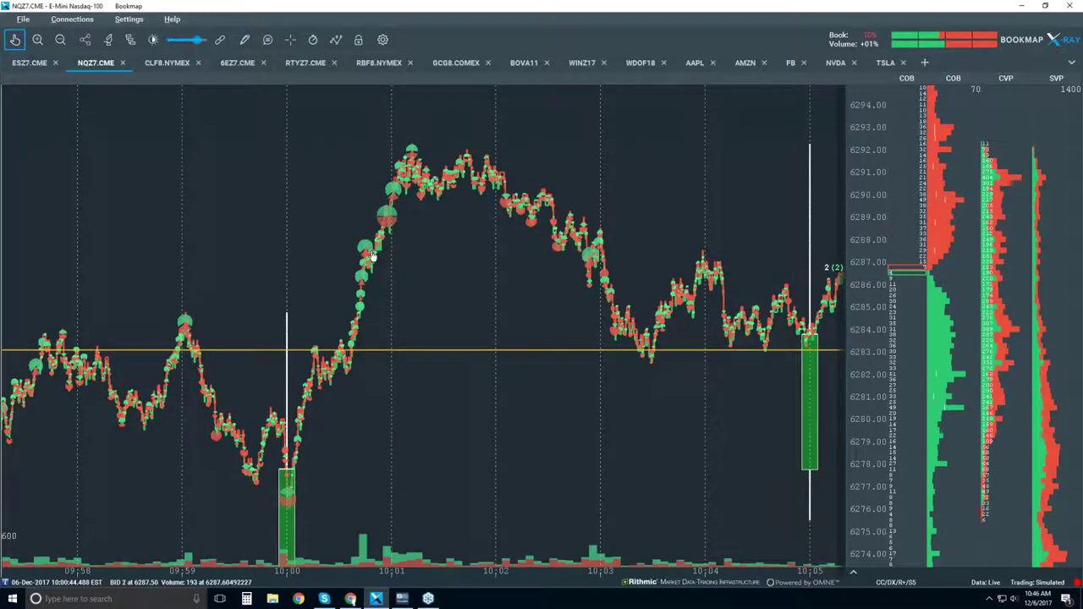
pyautogui.scroll(5, 372, 255)
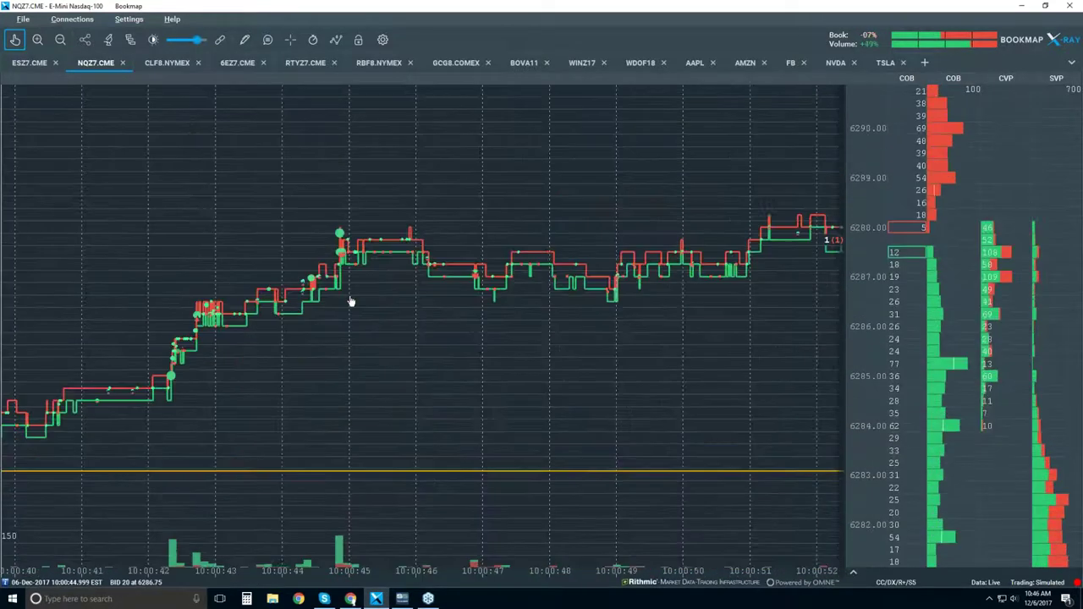
pyautogui.scroll(4, 343, 254)
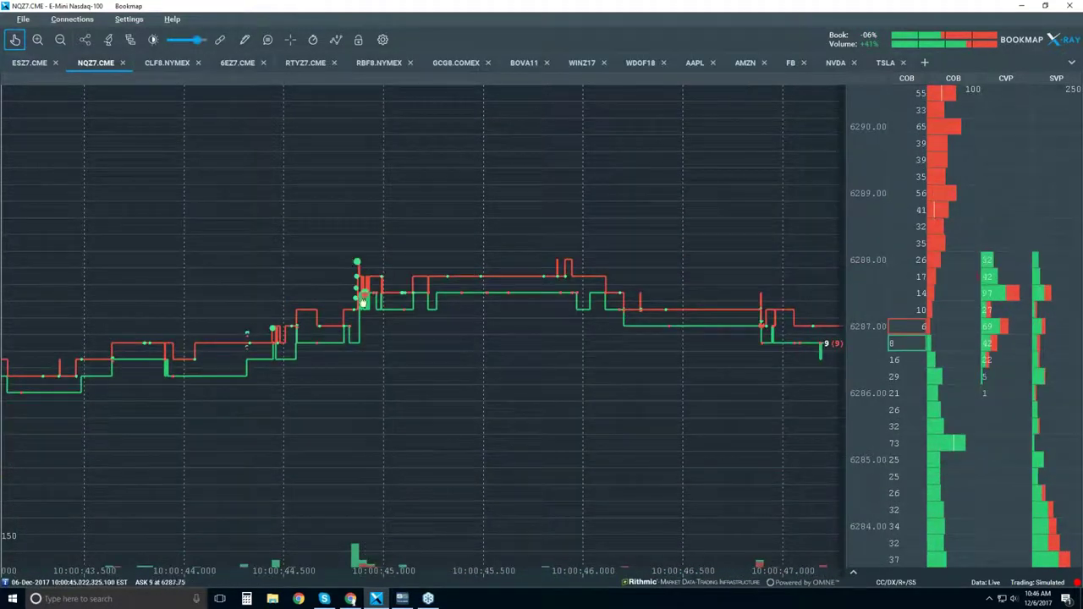
pyautogui.scroll(4, 392, 311)
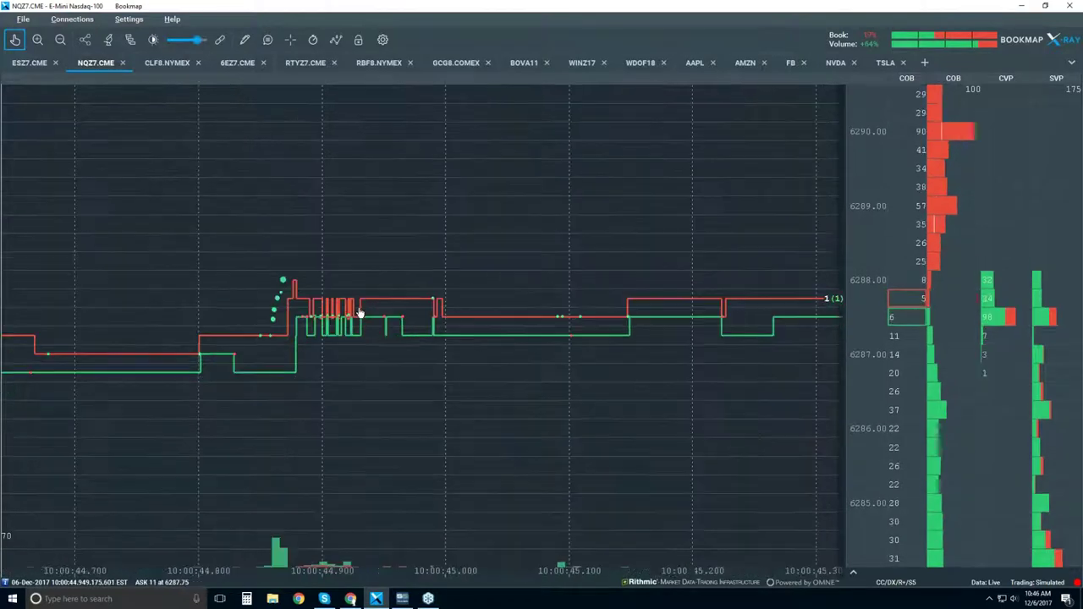
pyautogui.scroll(4, 329, 322)
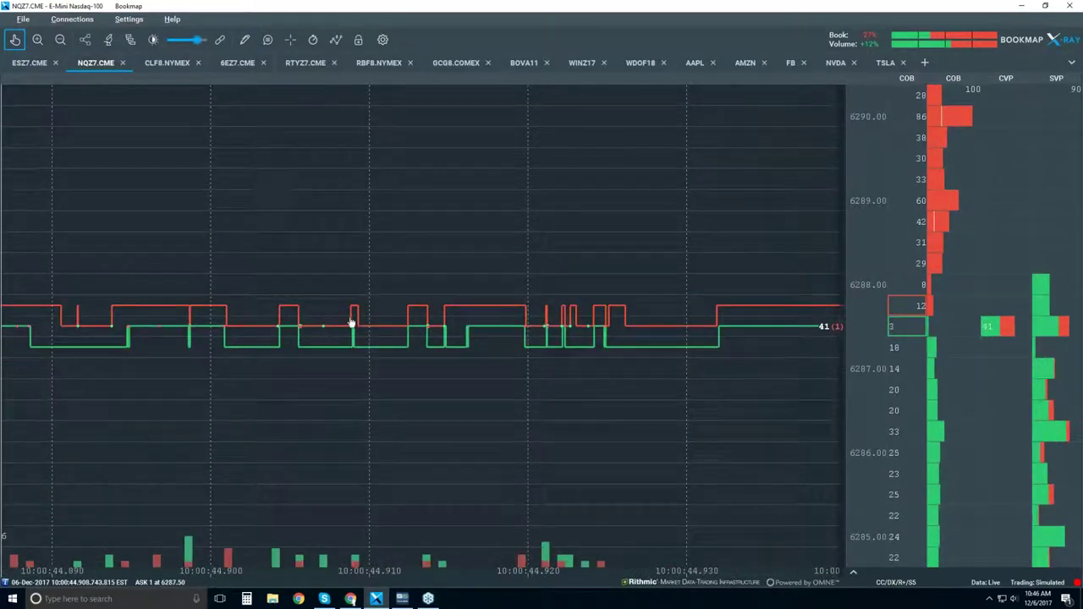
pyautogui.scroll(3, 310, 329)
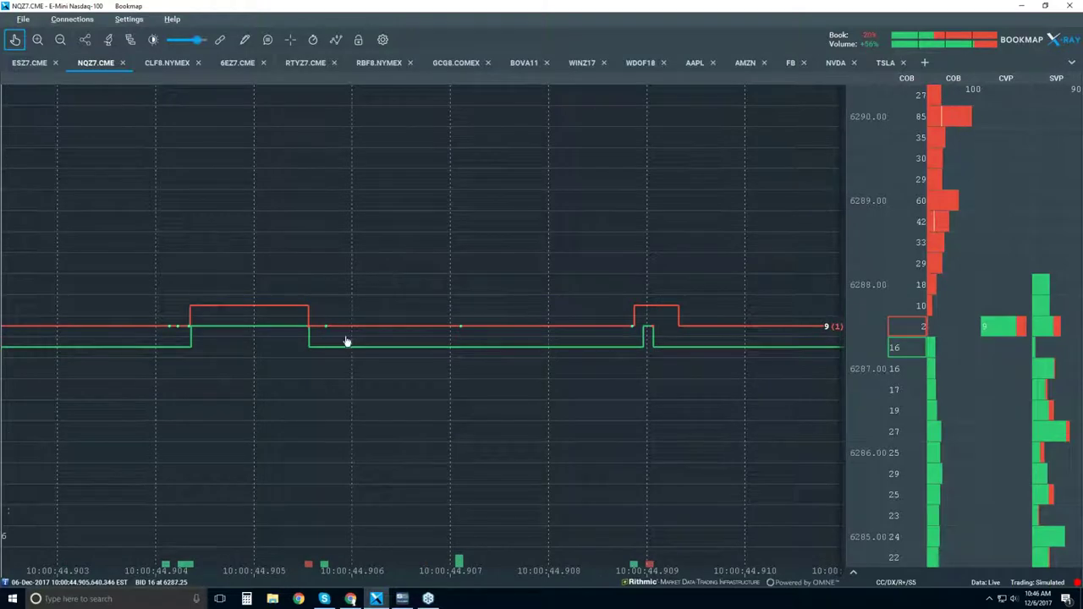
pyautogui.scroll(2, 387, 347)
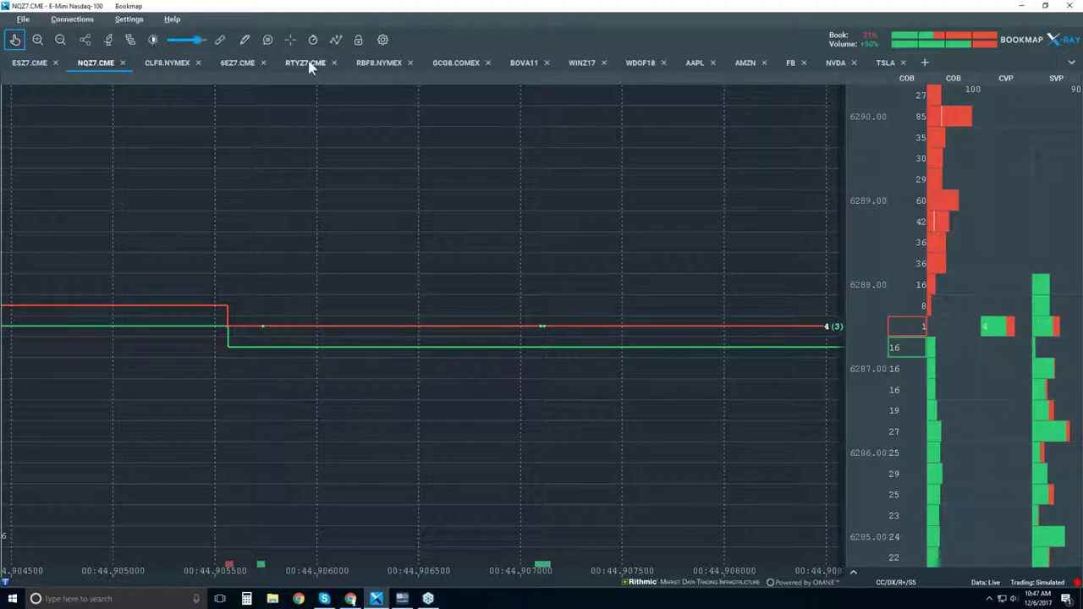
# Turn on the chart's data tooltip and read the time, side and volume of the individual trades at 6287.50 around 10:00:44.905
pyautogui.click(267, 40)
pyautogui.moveTo(262, 332)
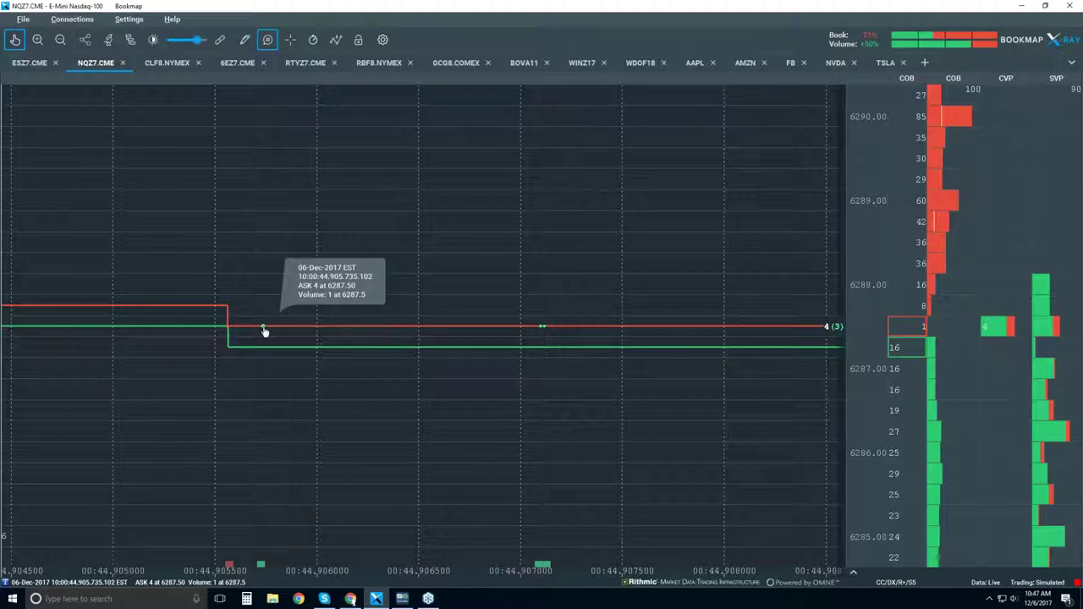
pyautogui.moveTo(543, 329)
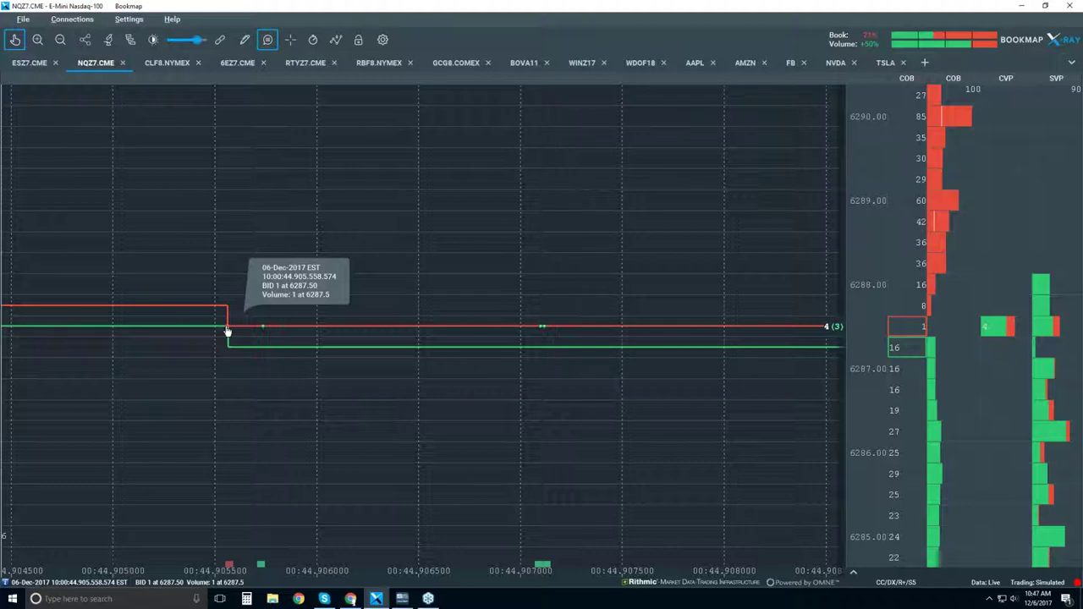
pyautogui.scroll(3, 227, 332)
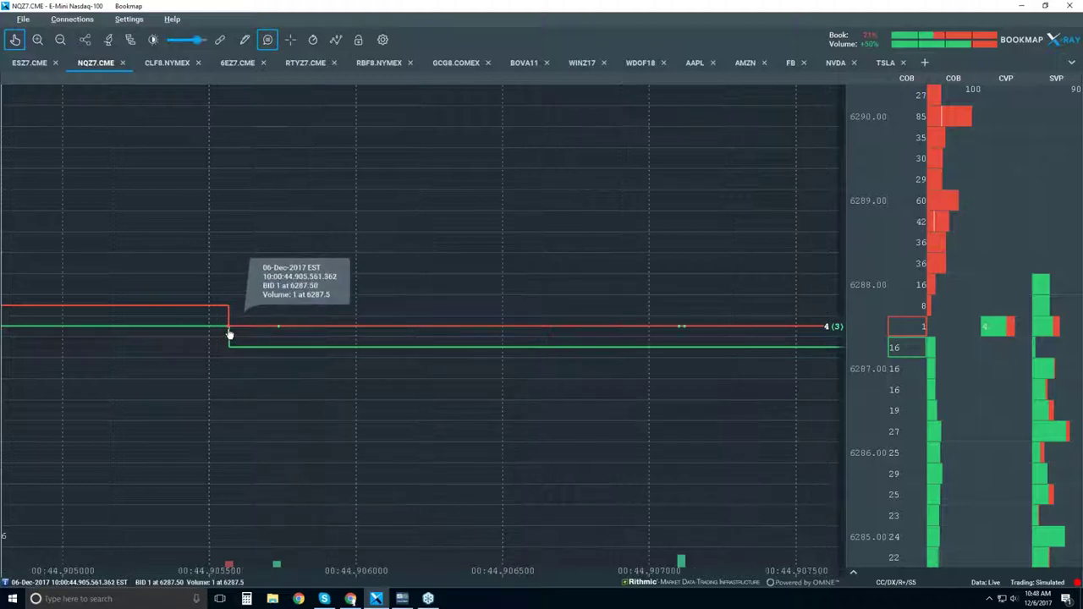
pyautogui.scroll(5, 228, 332)
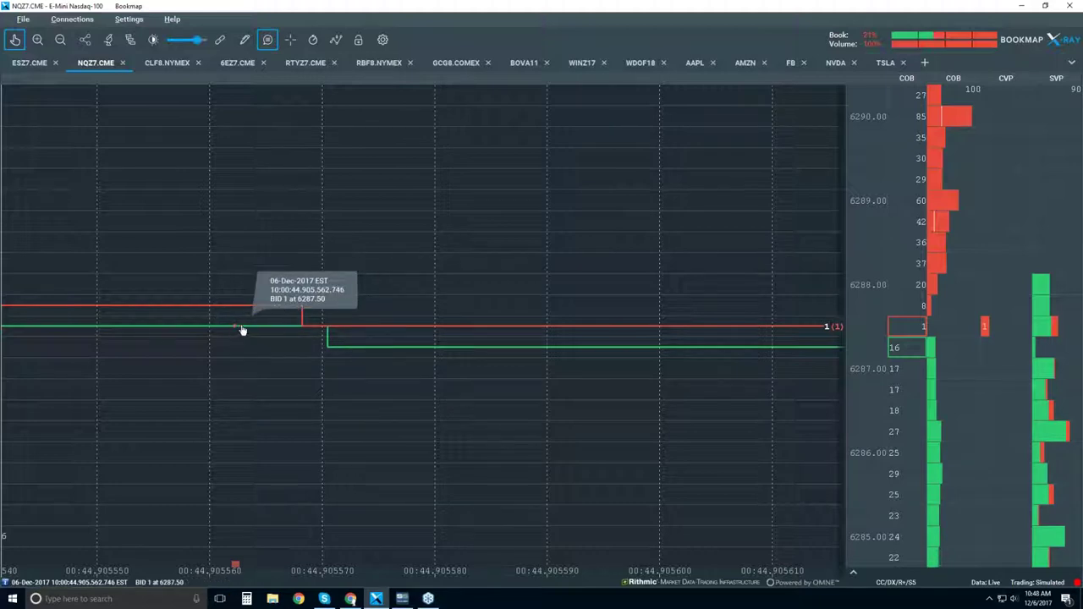
pyautogui.moveTo(514, 273); pyautogui.dragTo(360, 263)
pyautogui.scroll(-10, 396, 293)
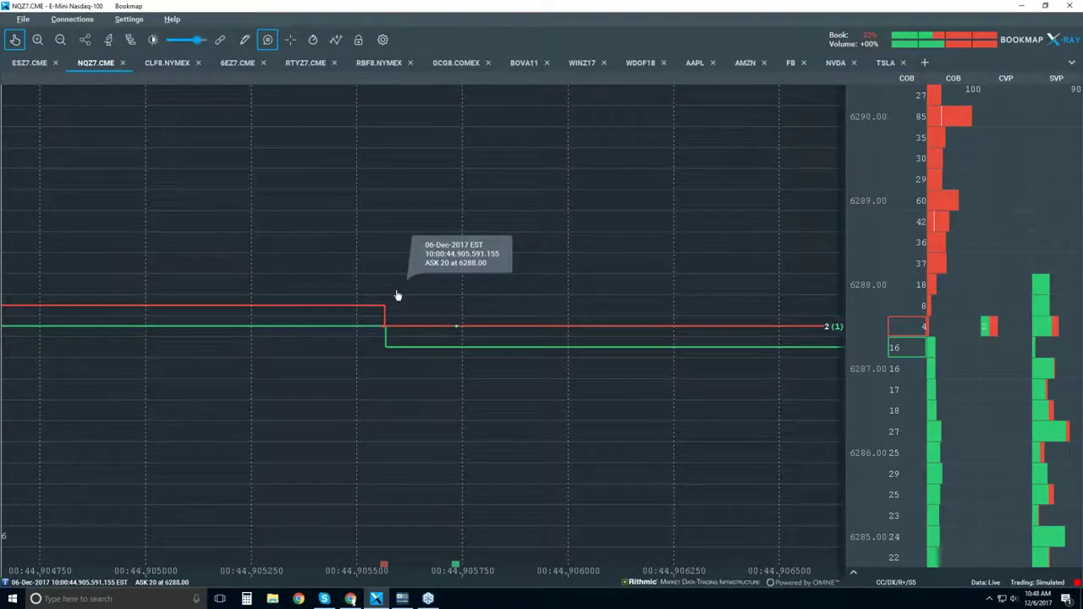
pyautogui.scroll(-1, 459, 255)
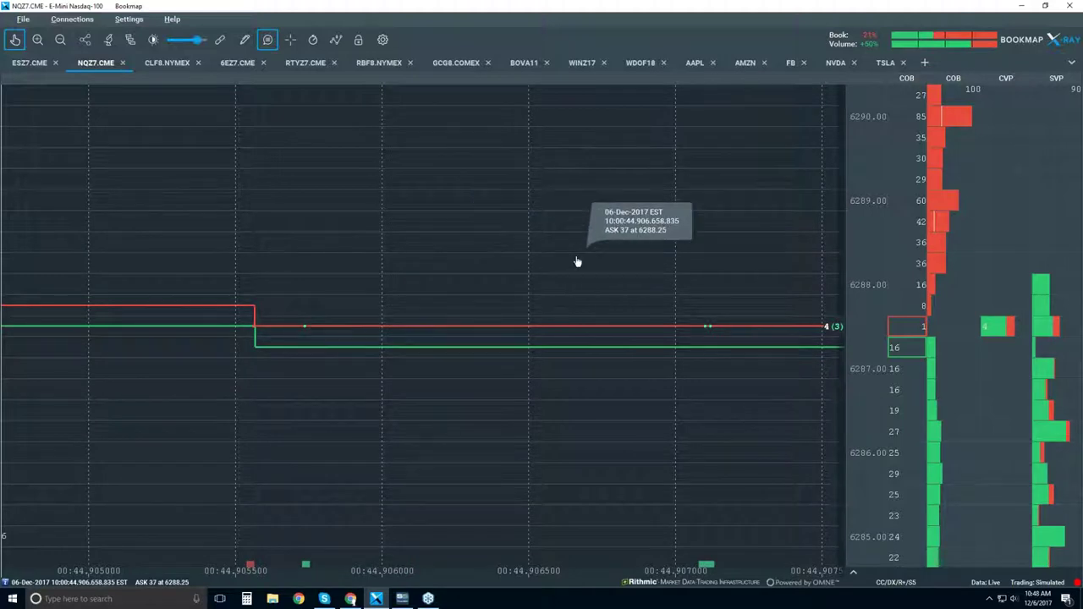
pyautogui.scroll(-1, 577, 261)
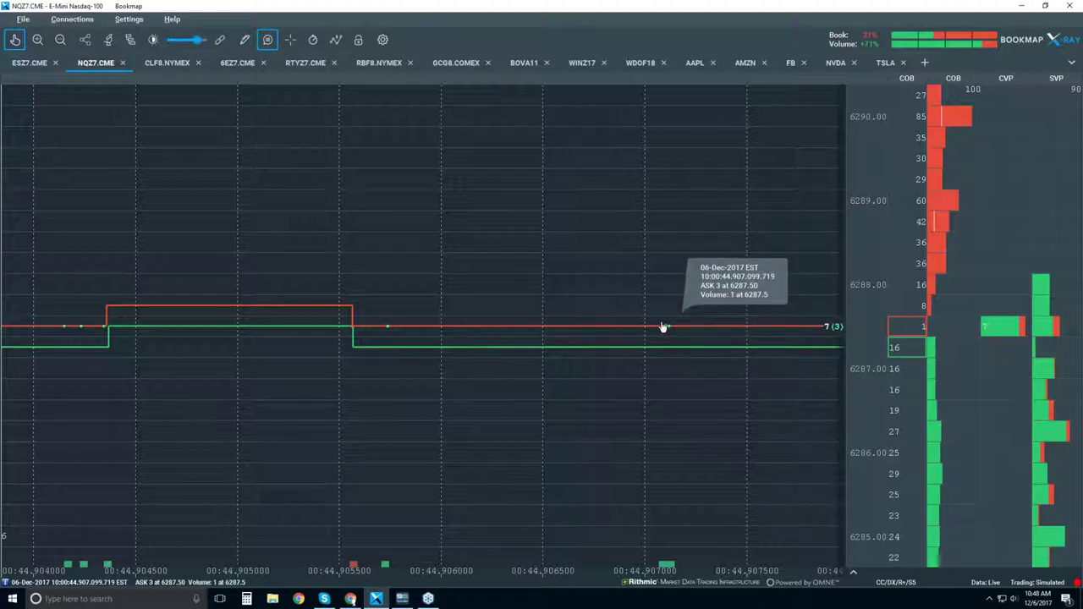
# Compare the individual trades around 10:00:44.9 with the aggregated volume dots on progressively wider time scales, reading the data tooltip
pyautogui.scroll(-6, 604, 203)
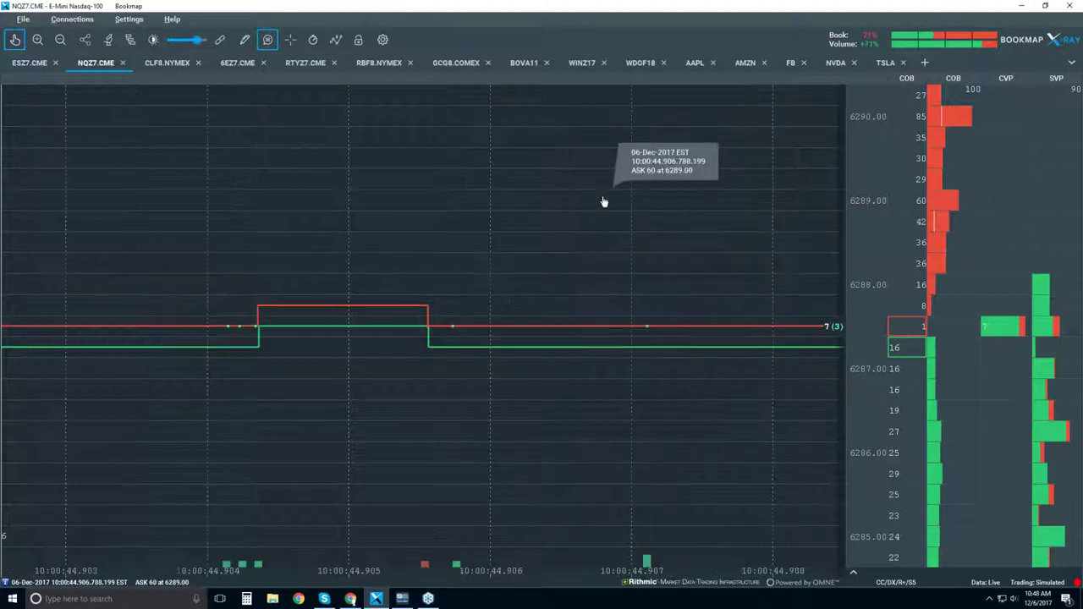
pyautogui.scroll(-3, 604, 203)
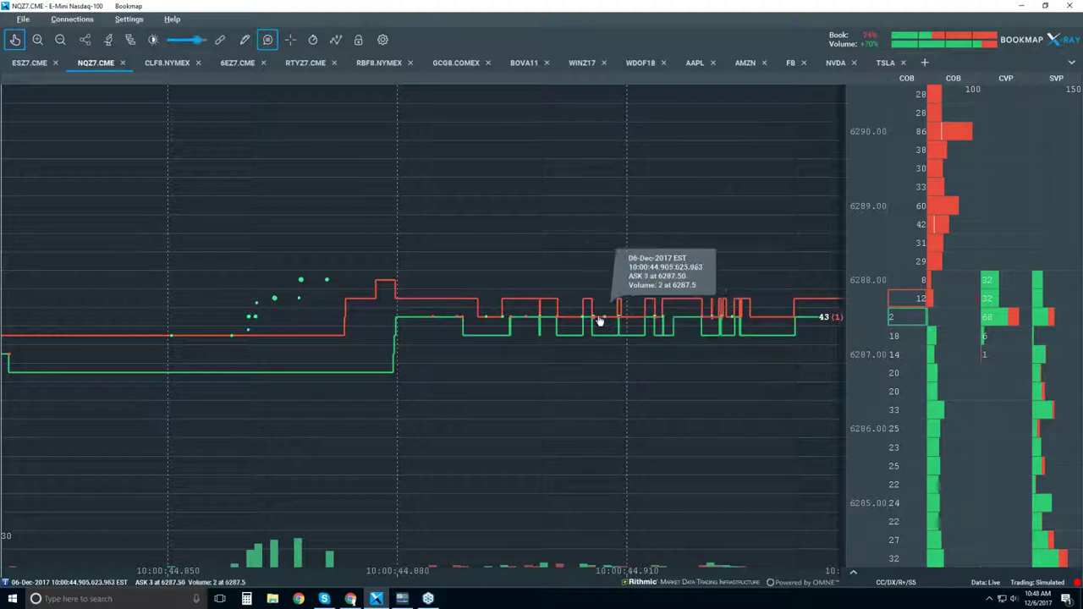
pyautogui.scroll(-5, 605, 297)
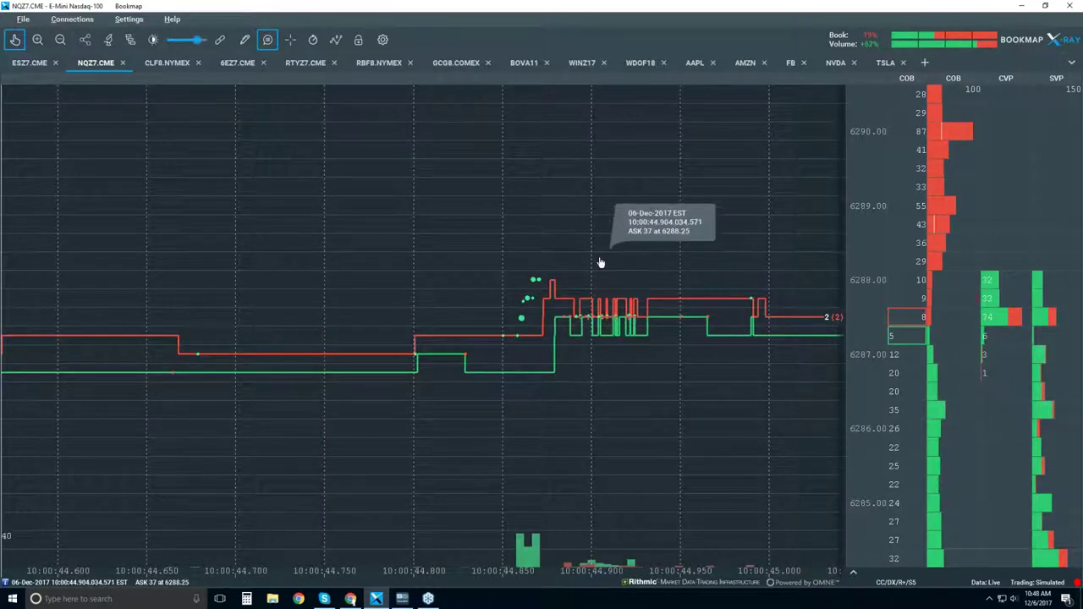
pyautogui.scroll(-5, 599, 271)
pyautogui.scroll(-3, 601, 269)
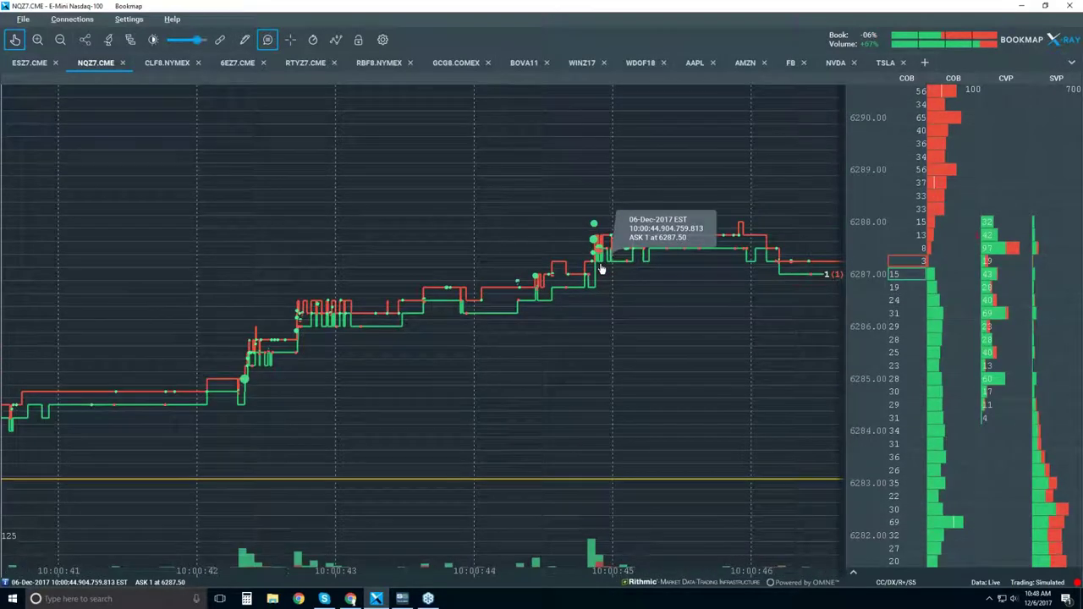
pyautogui.scroll(-2, 601, 269)
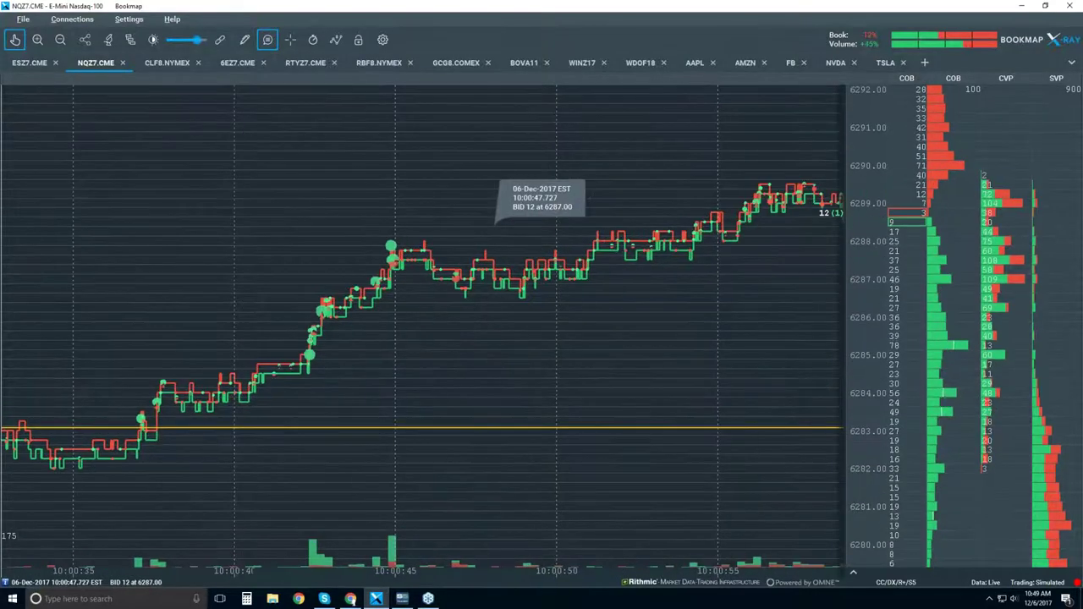
pyautogui.scroll(-2, 636, 235)
pyautogui.scroll(-2, 635, 235)
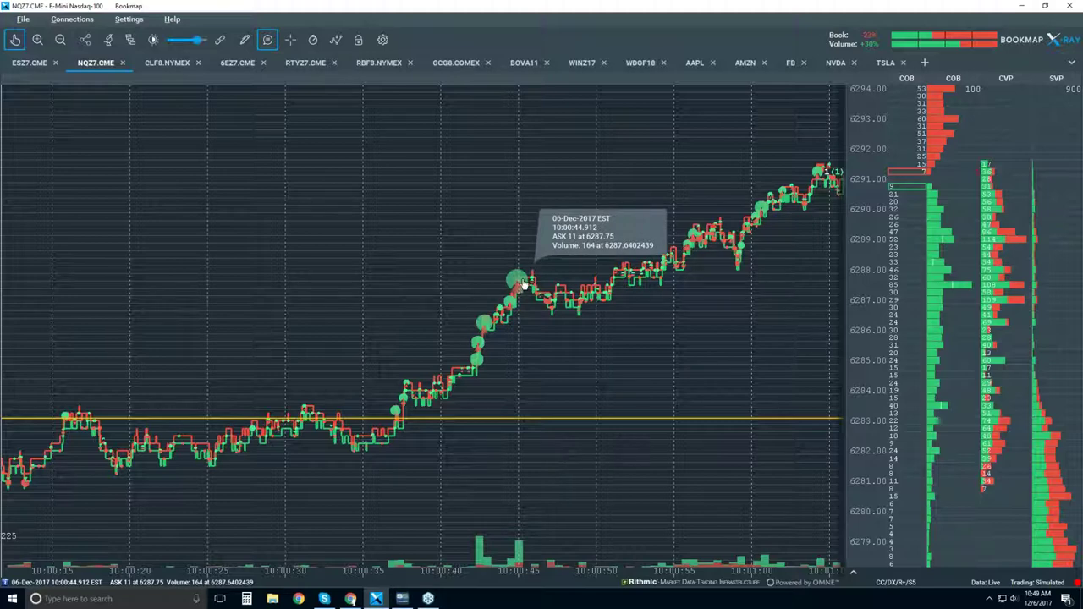
pyautogui.scroll(10, 521, 291)
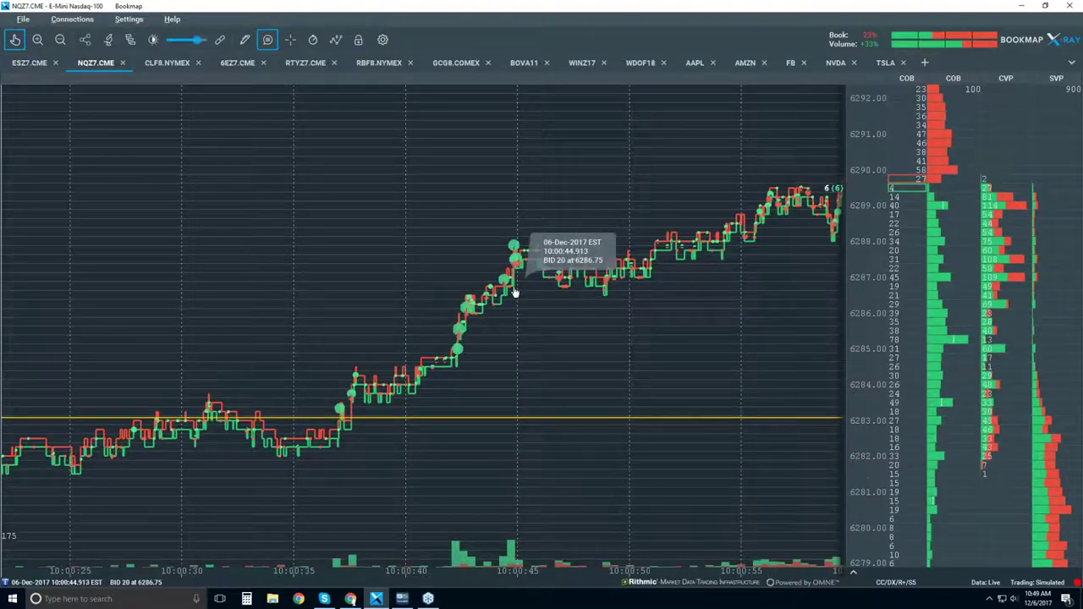
pyautogui.scroll(-3, 720, 198)
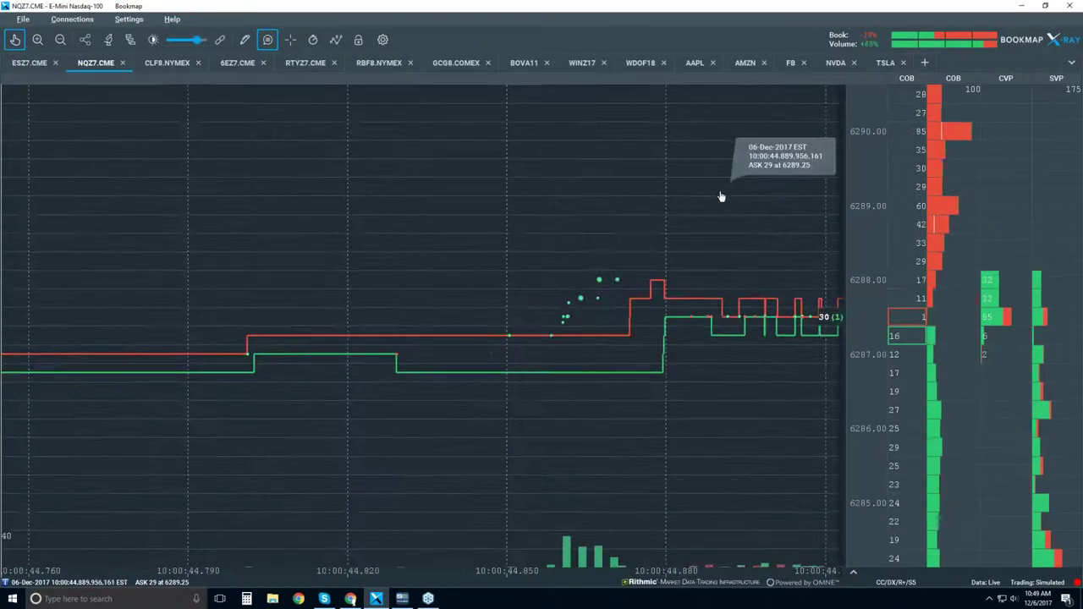
pyautogui.scroll(-2, 717, 207)
pyautogui.scroll(-12, 716, 207)
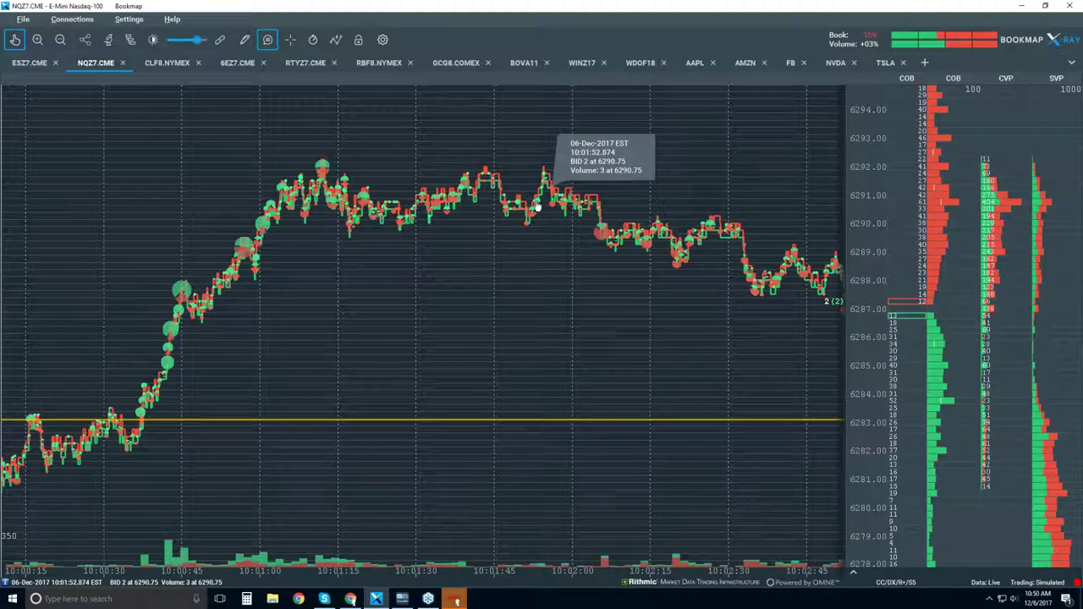
# Return the NQZ7 chart to the live price and turn off the data tooltip
pyautogui.click(17, 42)
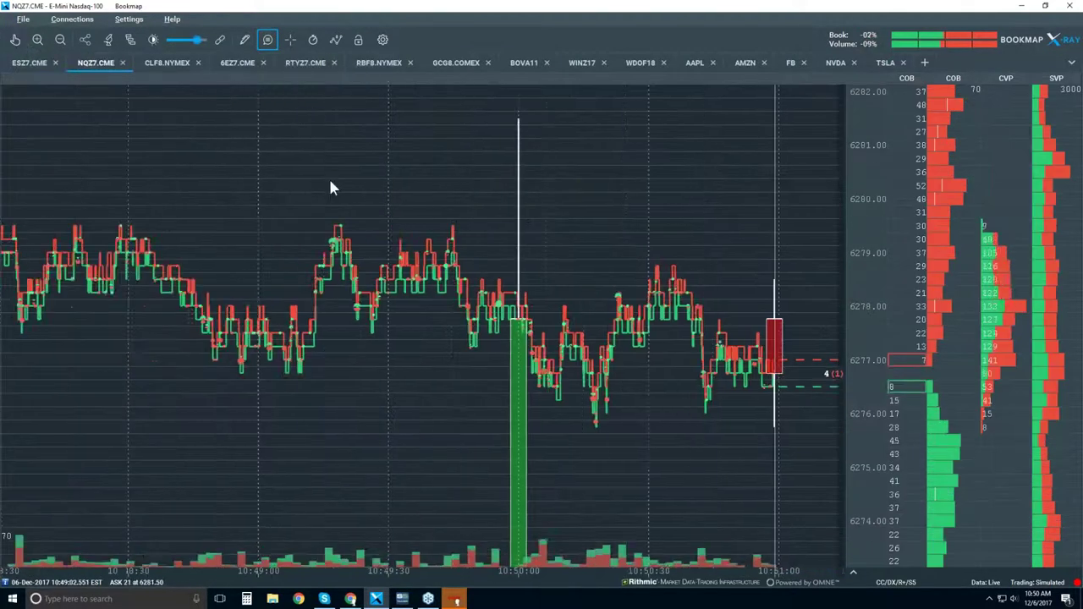
pyautogui.scroll(-4, 325, 171)
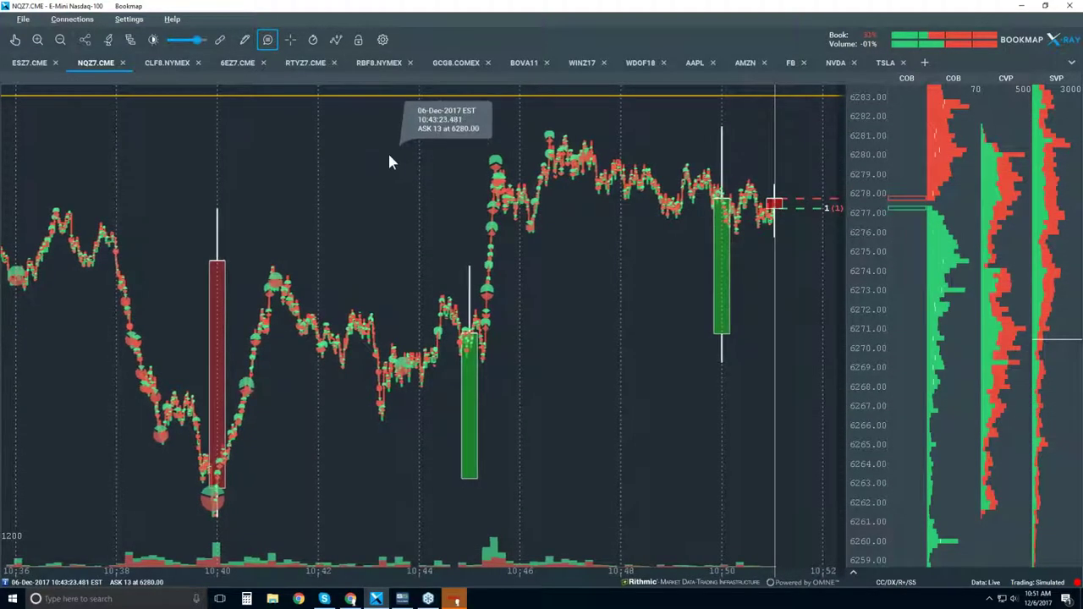
pyautogui.click(244, 40)
pyautogui.click(267, 40)
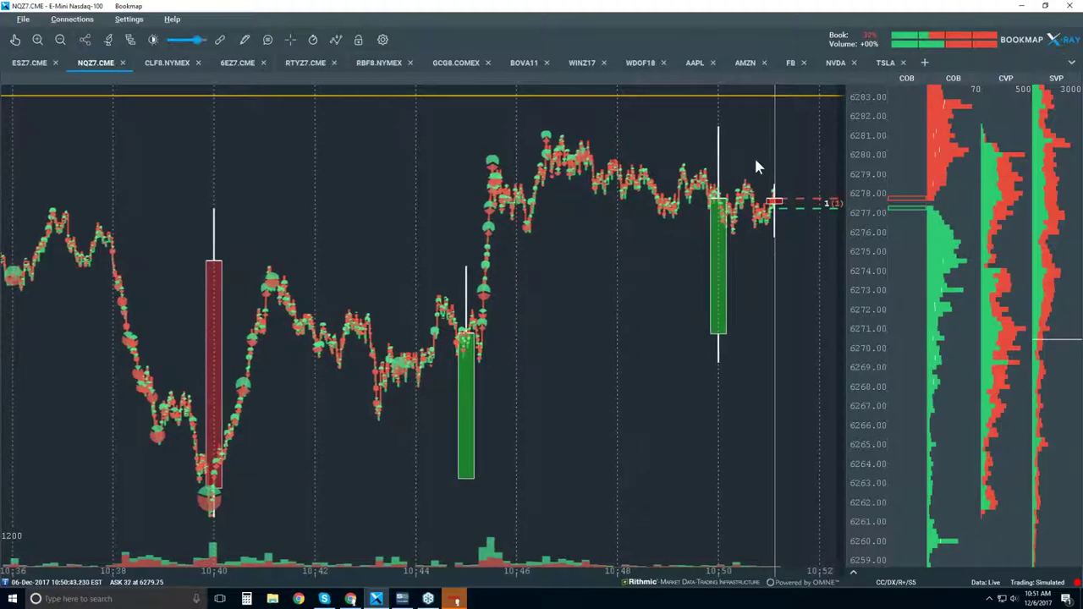
# Examine the current order book column beside the most recent NQZ7 price action
pyautogui.scroll(1, 757, 170)
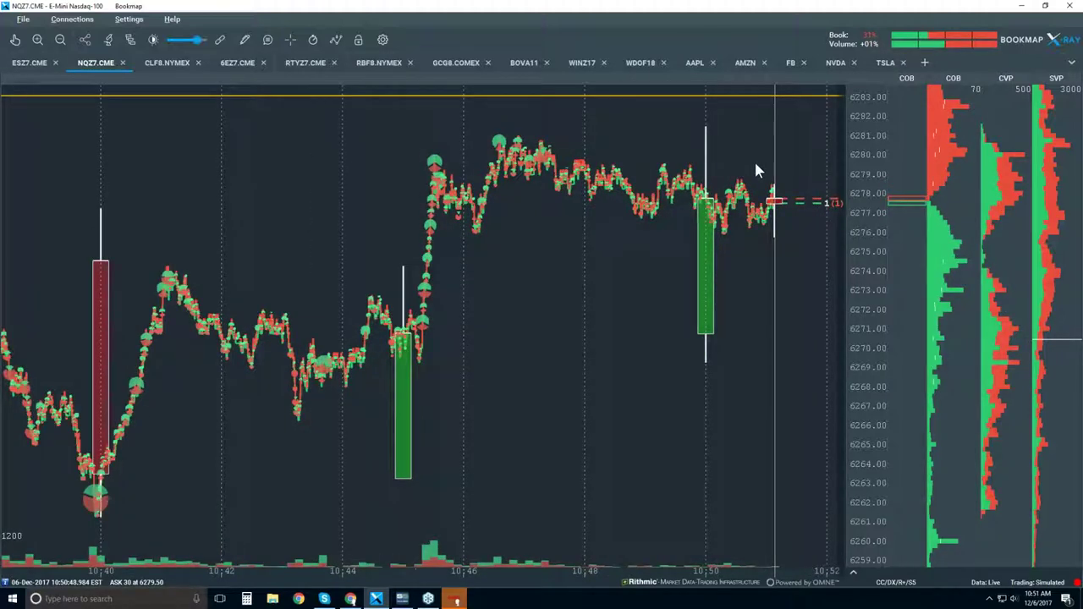
pyautogui.scroll(2, 754, 159)
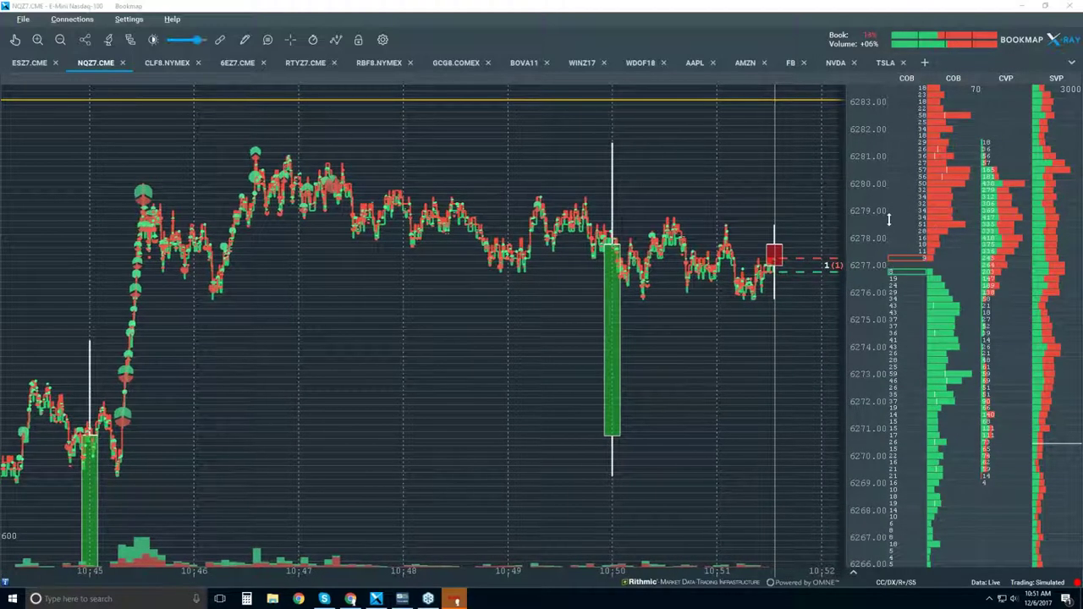
pyautogui.click(901, 265)
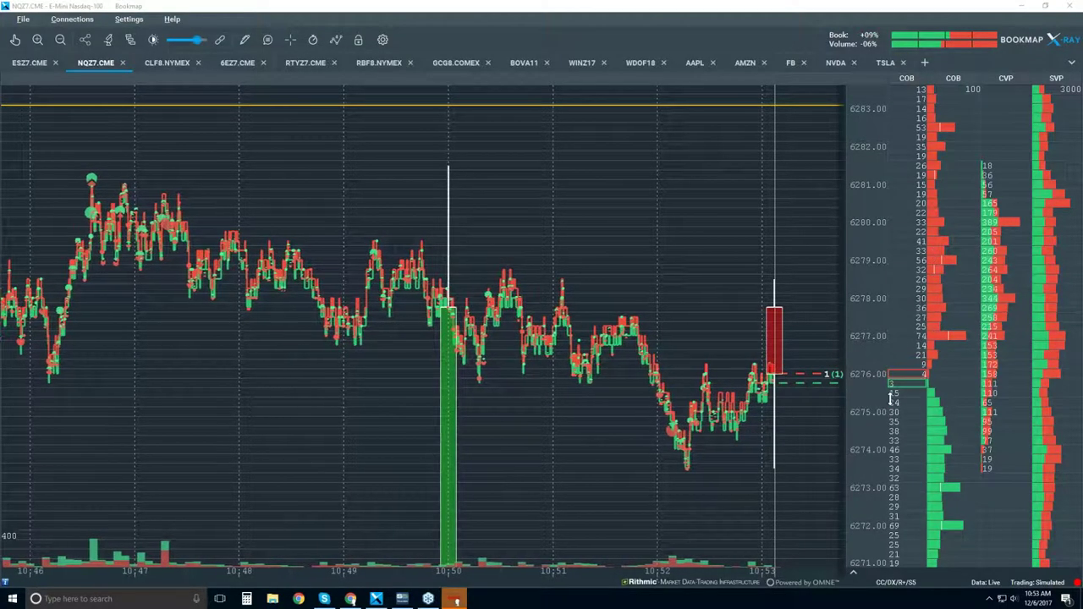
# Turn on the full Heatmap layer on the NQZ7 chart, keeping the candlesticks and volume dots displayed
pyautogui.click(336, 40)
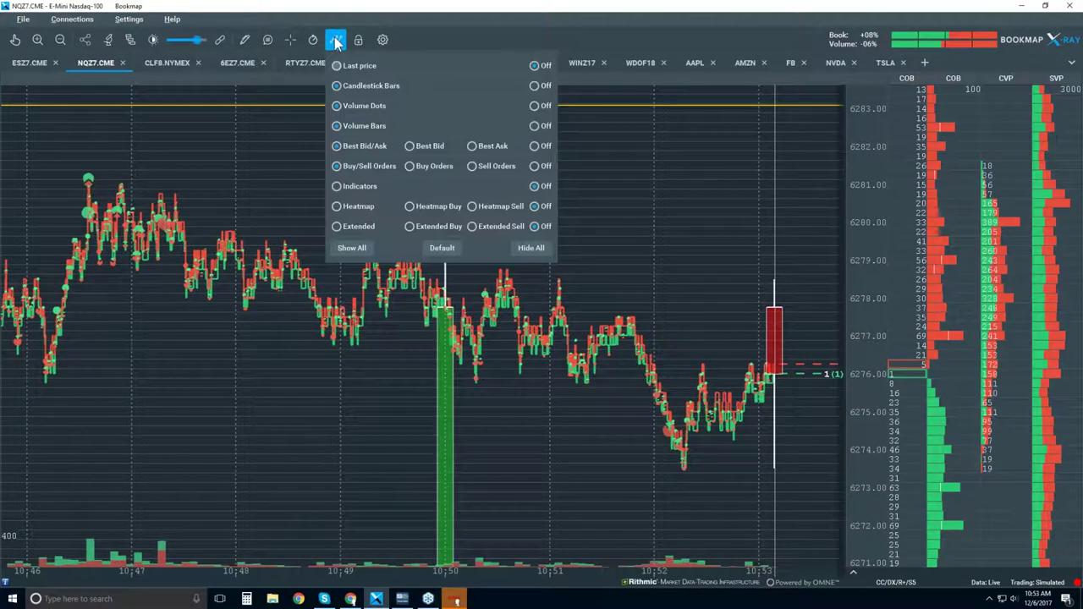
pyautogui.click(358, 208)
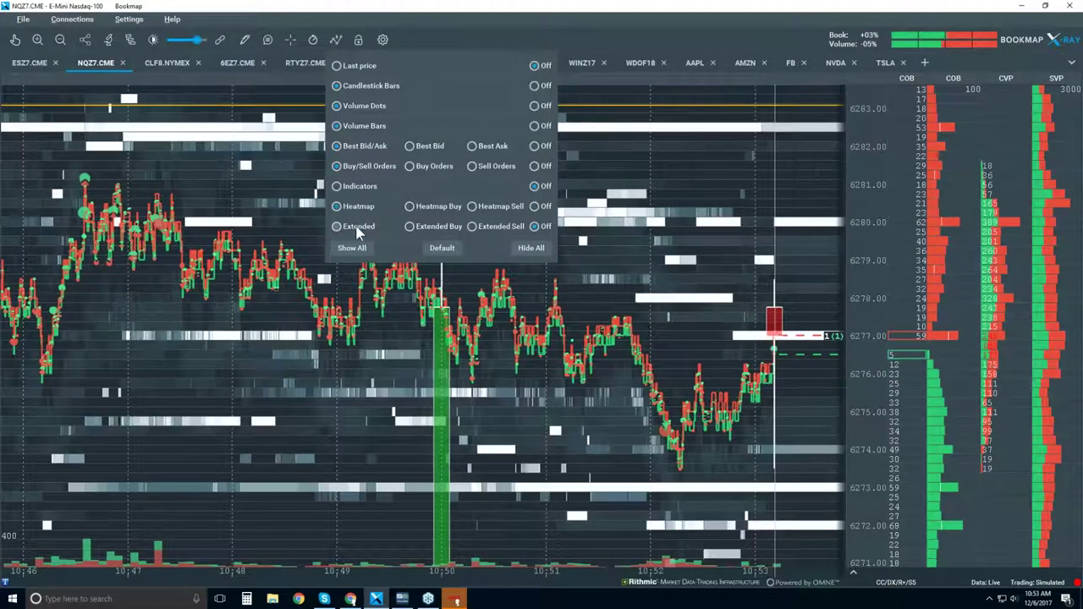
pyautogui.click(632, 151)
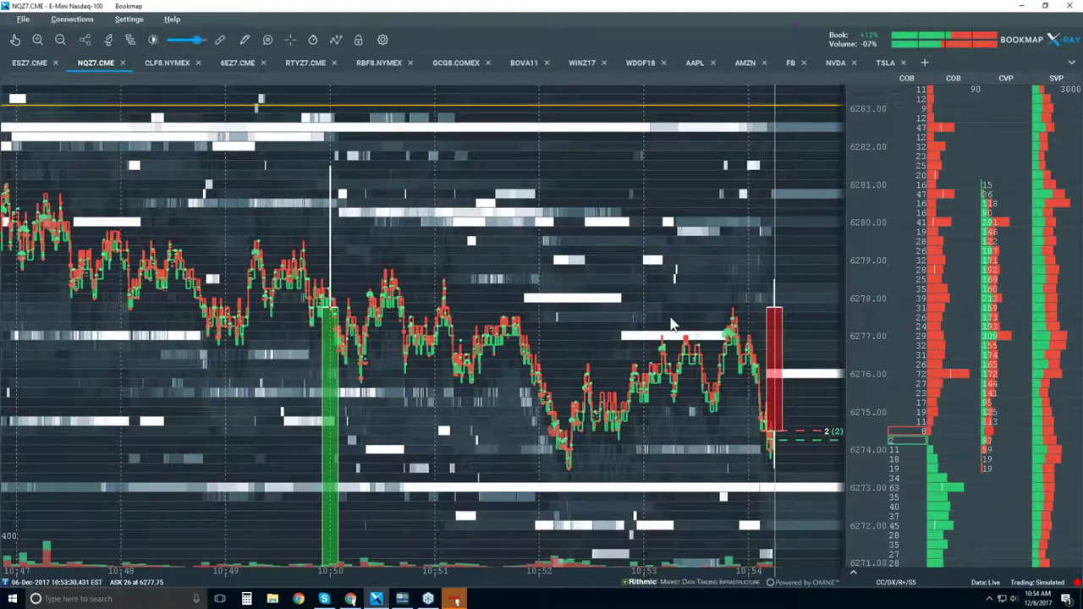
# Turn on the crosshair and compare the heatmap's liquidity levels around the recent NQZ7 price on wider and narrower time scales
pyautogui.click(290, 40)
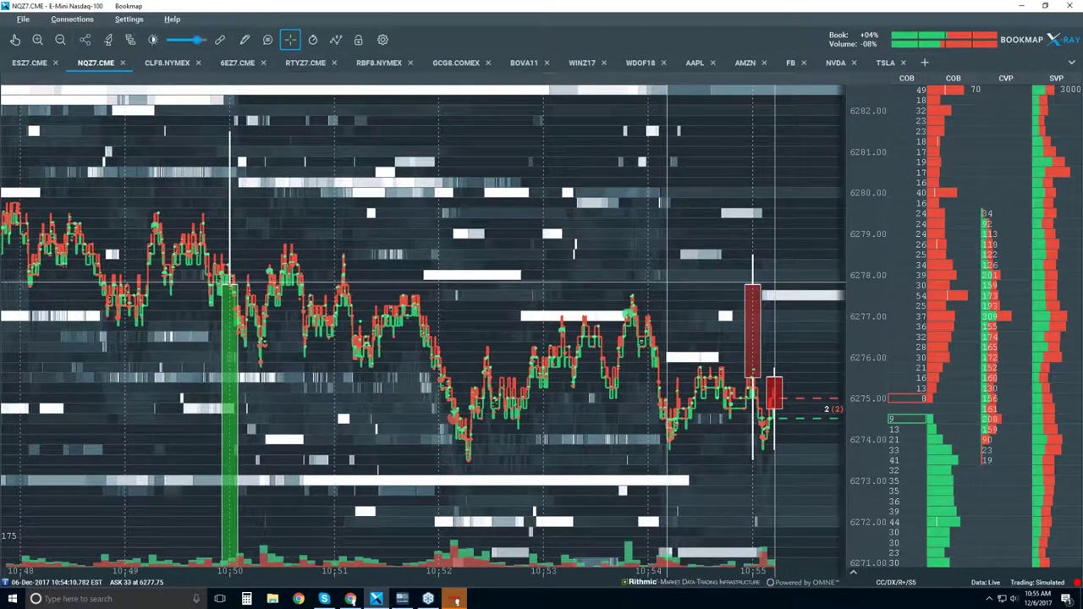
pyautogui.scroll(-2, 668, 288)
pyautogui.scroll(-2, 668, 289)
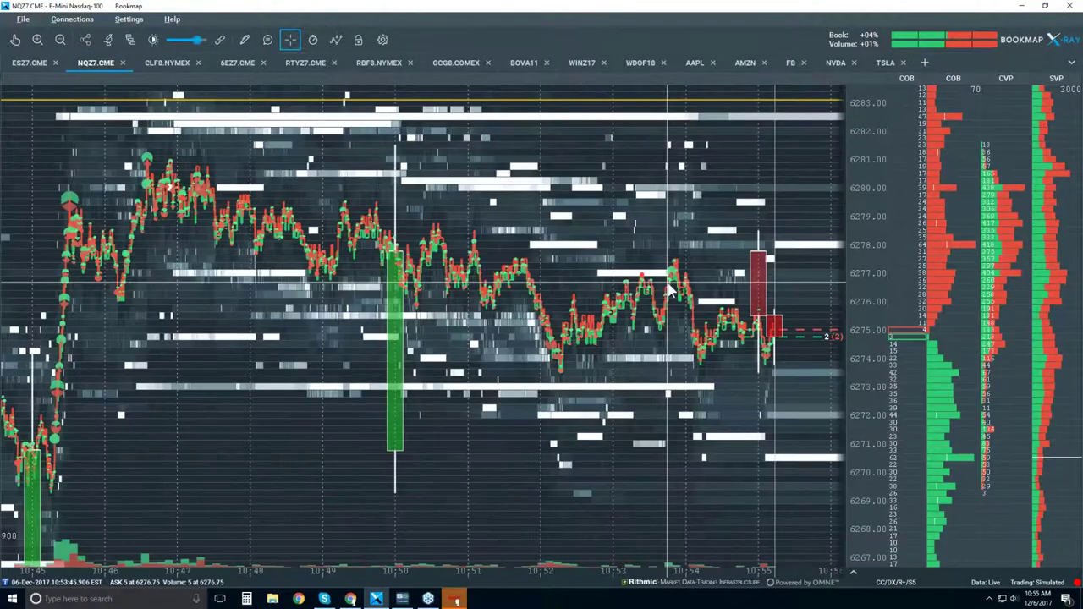
pyautogui.scroll(-2, 685, 277)
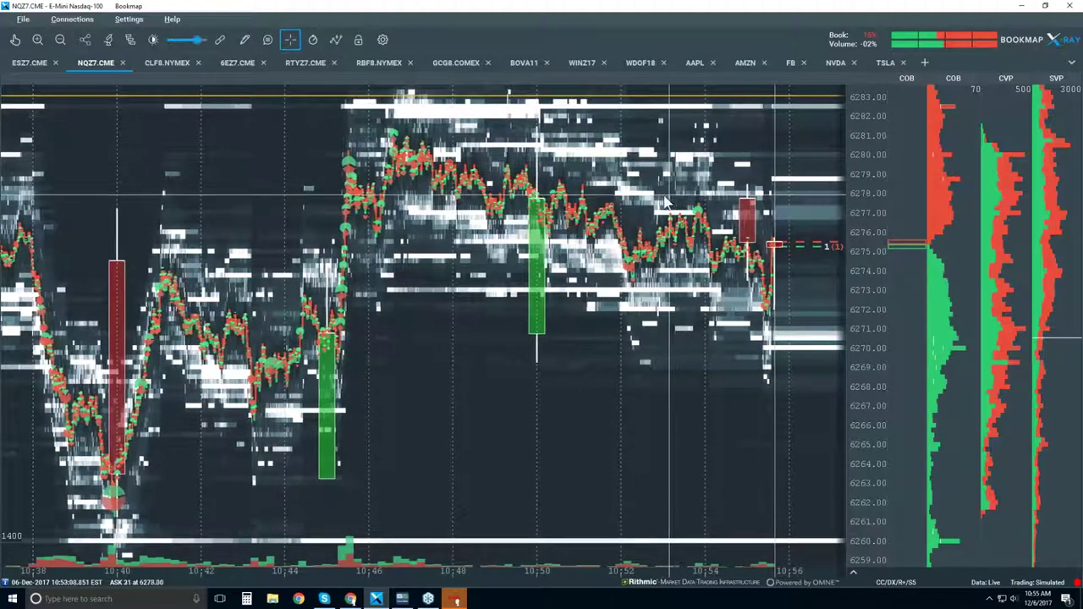
pyautogui.scroll(2, 709, 203)
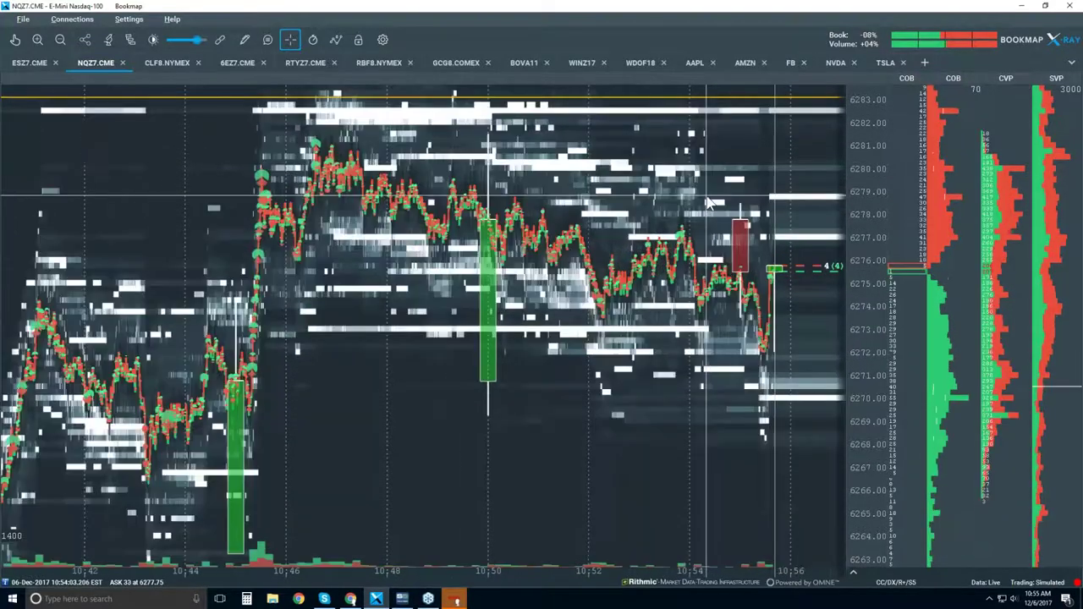
pyautogui.scroll(2, 709, 203)
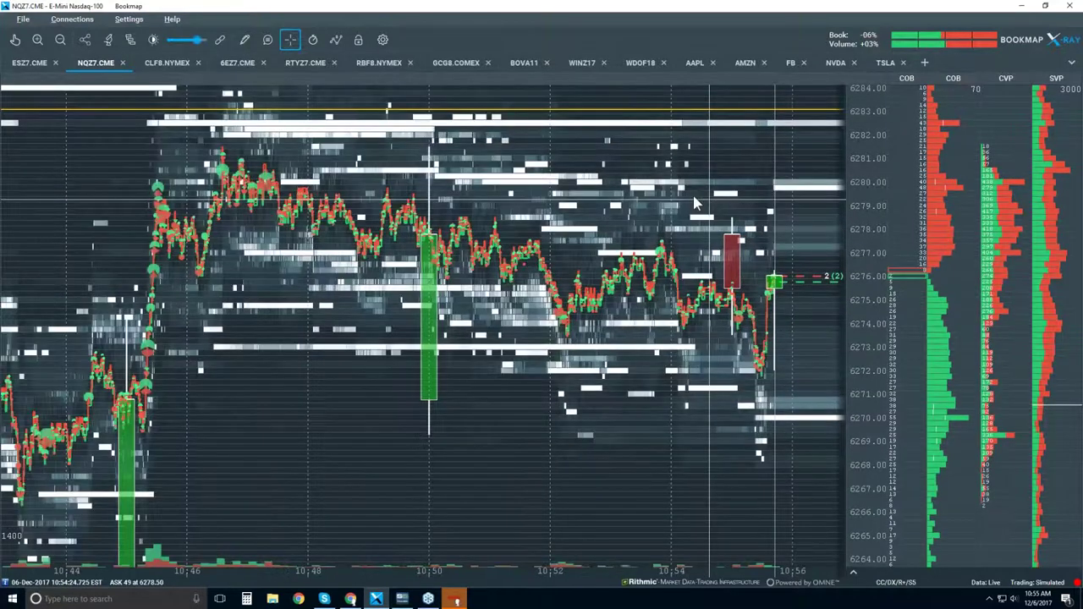
pyautogui.scroll(1, 693, 221)
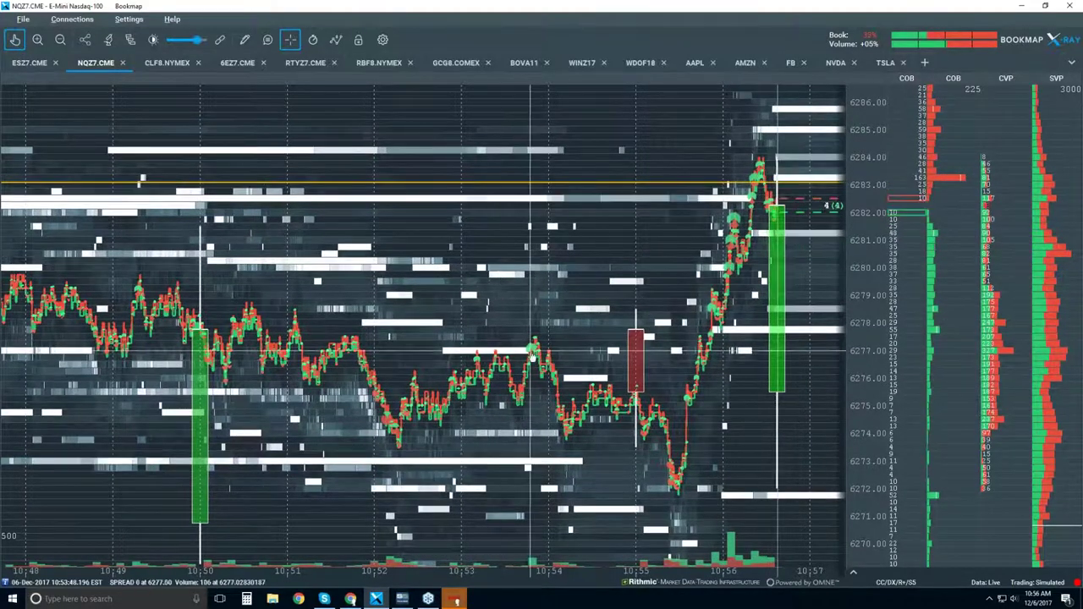
# Examine at millisecond scale how individual trades consume the heatmap liquidity at 6277.00 around 10:53:48.2
pyautogui.scroll(5, 533, 354)
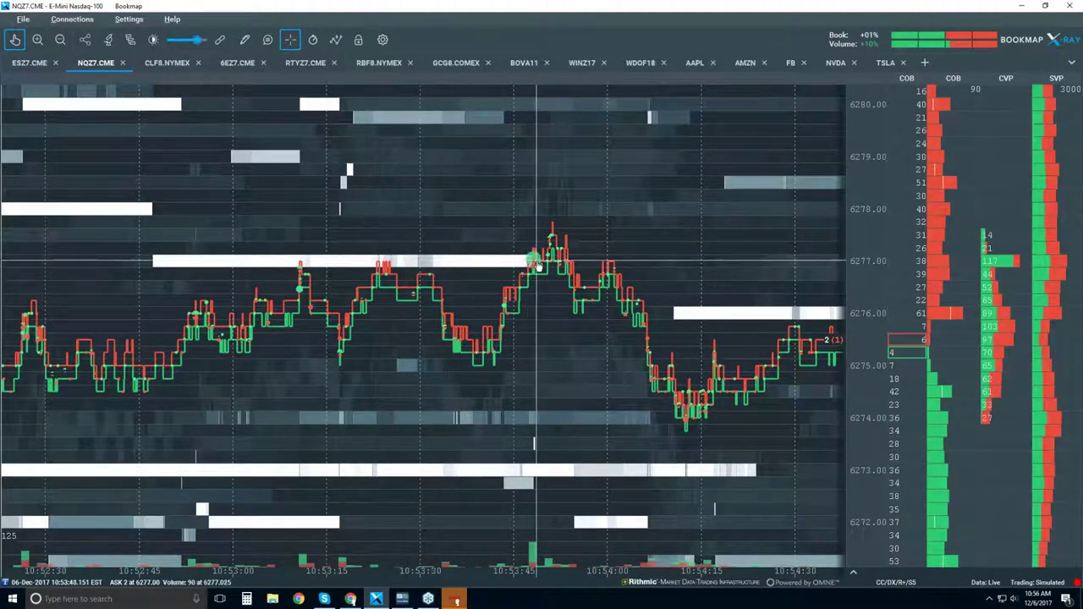
pyautogui.scroll(10, 537, 265)
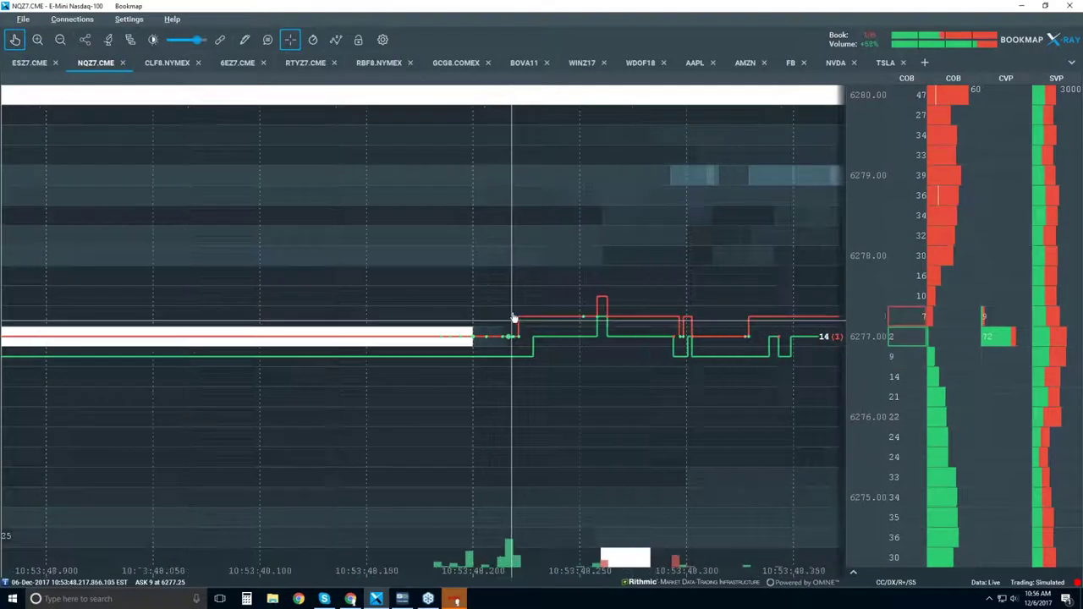
pyautogui.moveTo(379, 286); pyautogui.dragTo(449, 273)
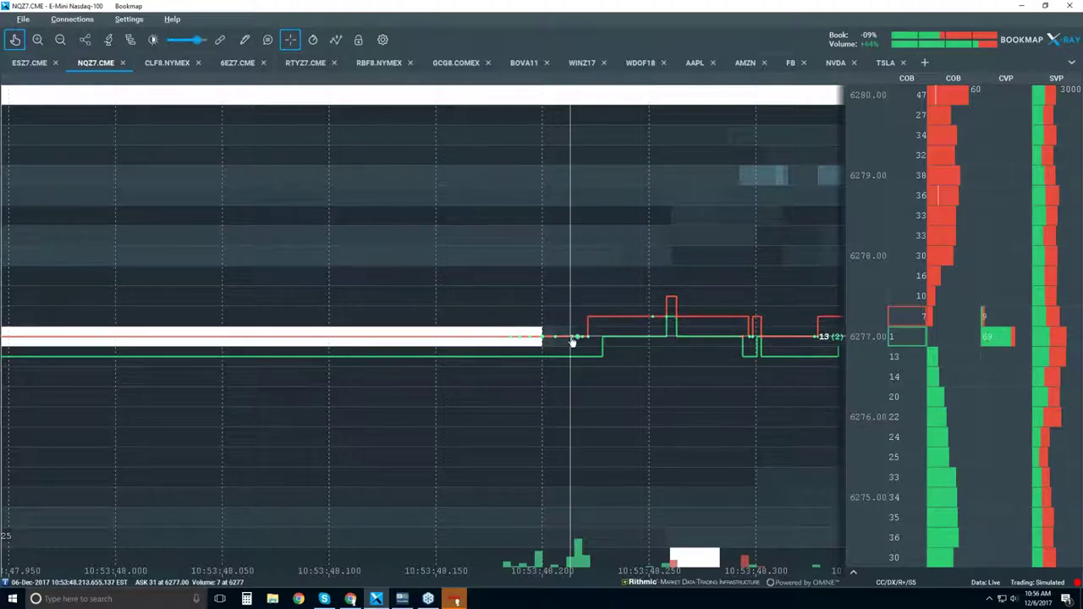
pyautogui.moveTo(476, 256); pyautogui.dragTo(695, 247)
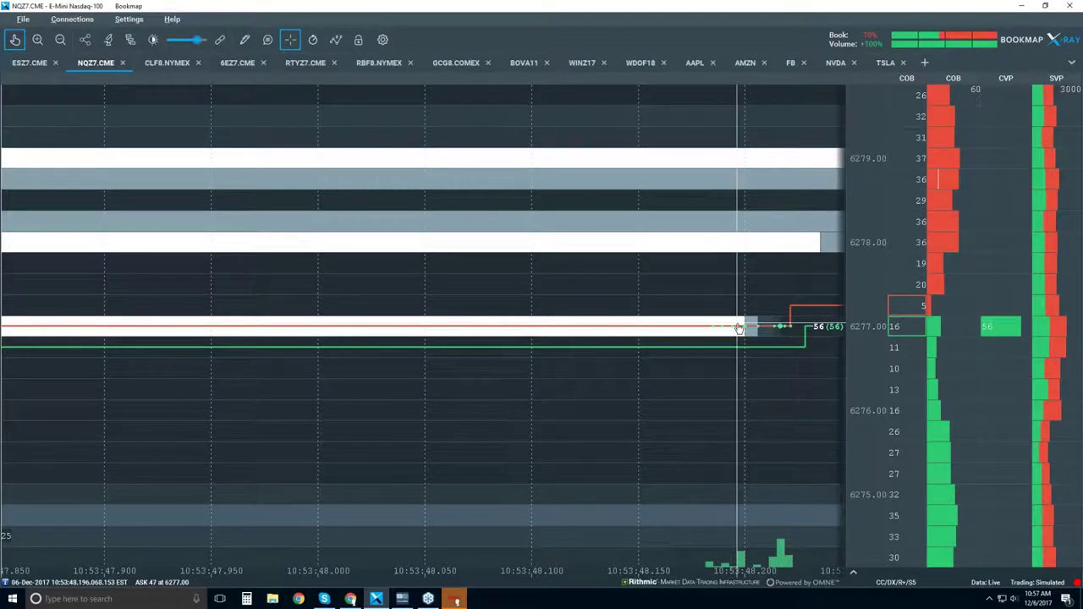
# Compare those trades at 6277.00 with the aggregated volume dot and surrounding price action on progressively wider time scales
pyautogui.scroll(-3, 739, 329)
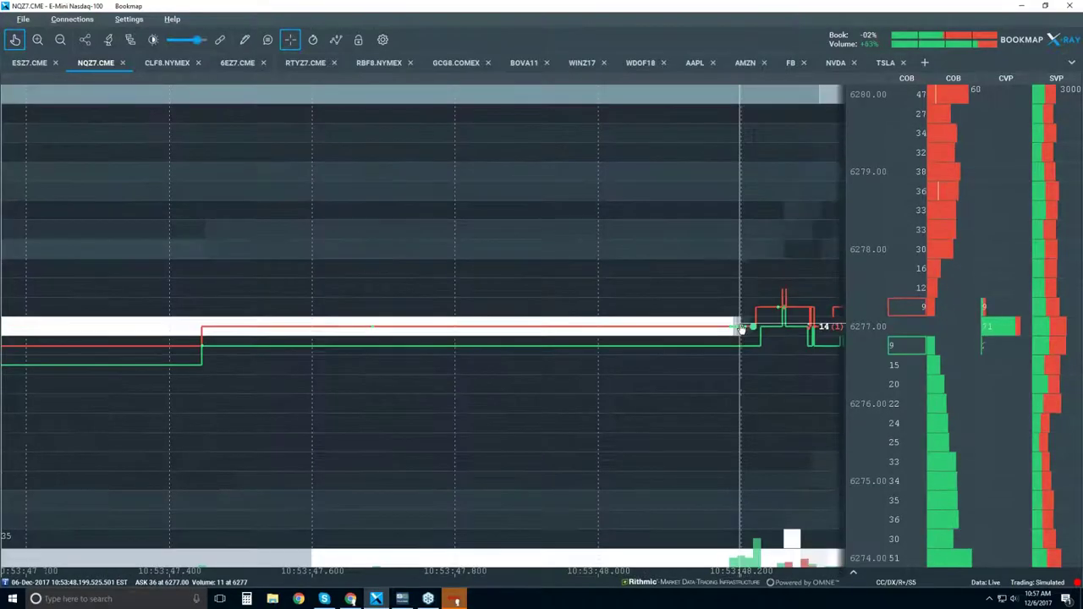
pyautogui.scroll(-10, 740, 329)
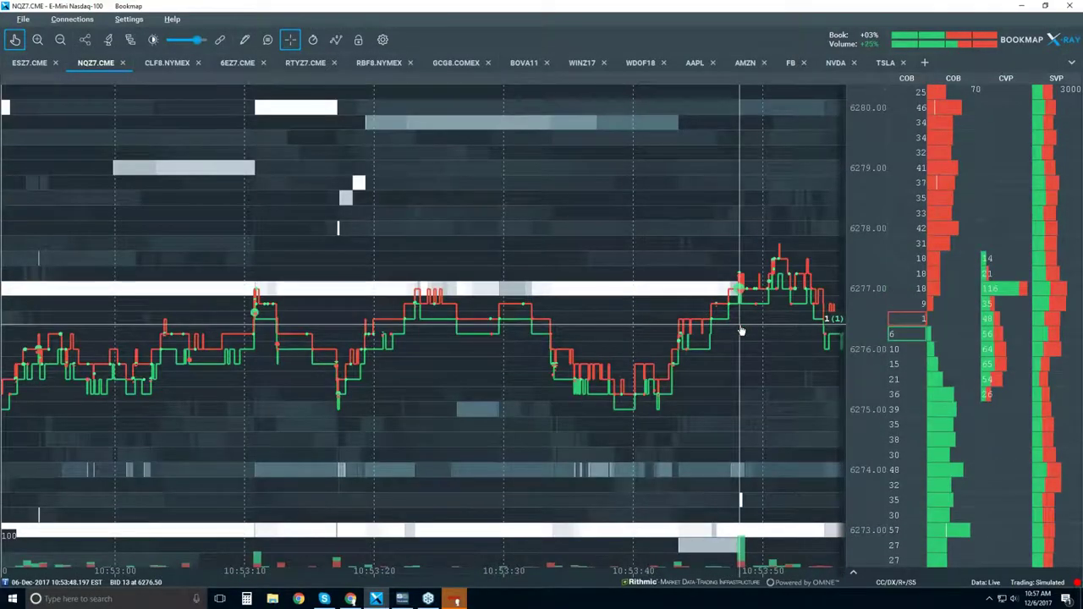
pyautogui.scroll(-3, 739, 329)
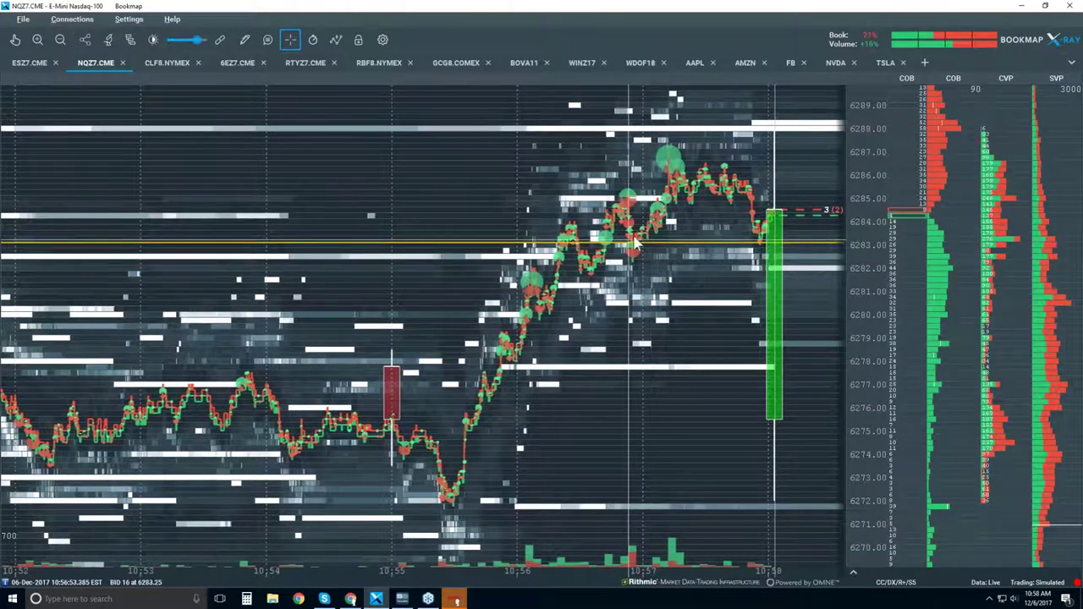
# Examine the heatmap liquidity levels above and below the NQZ7 rally after 10:55 on progressively wider time scales
pyautogui.scroll(-1, 637, 241)
pyautogui.scroll(-1, 636, 241)
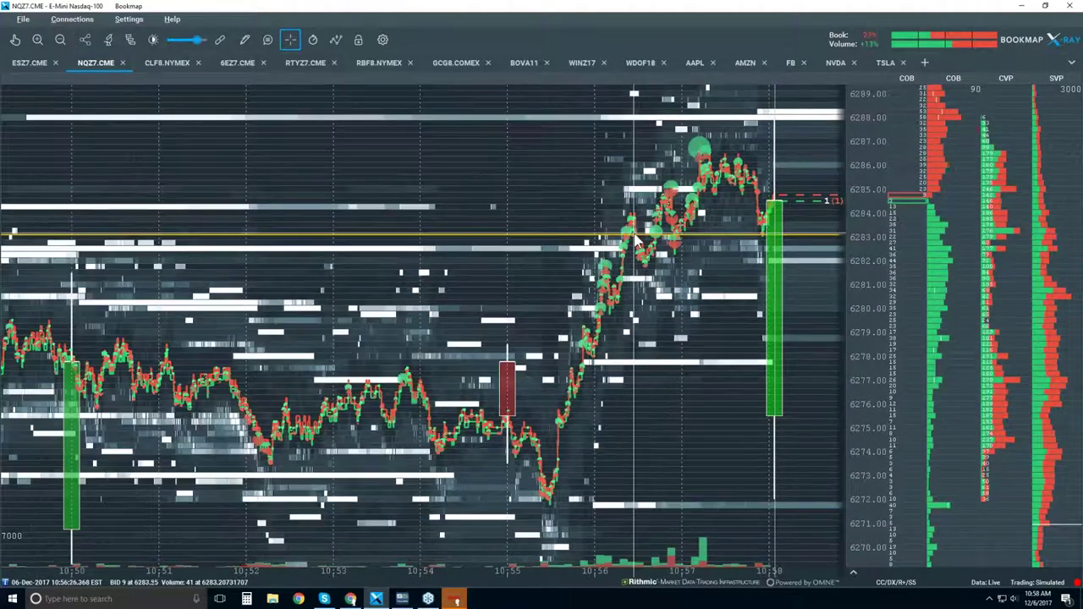
pyautogui.scroll(-1, 636, 241)
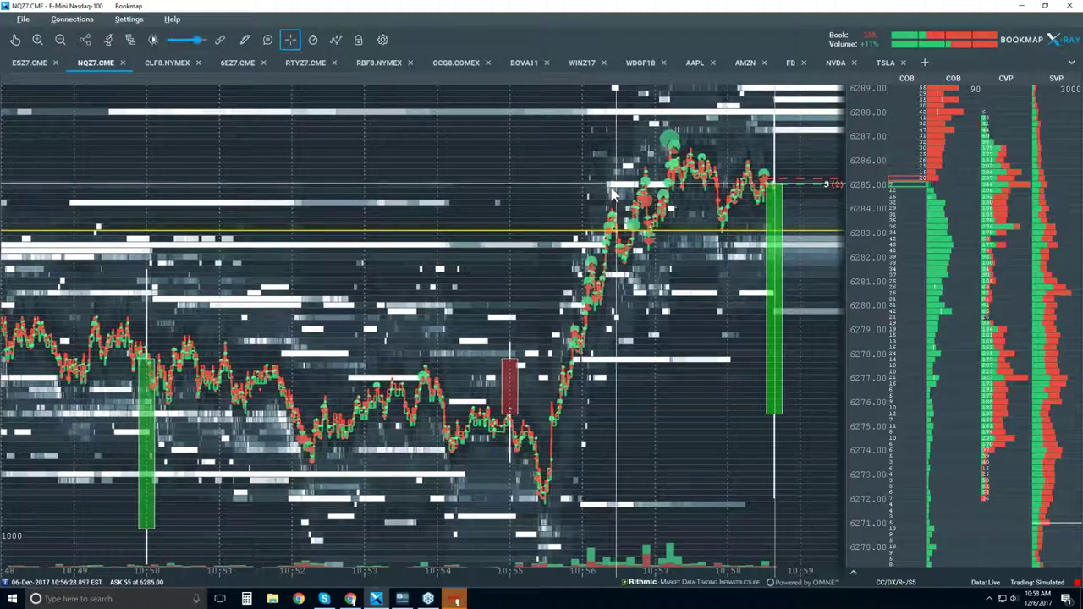
pyautogui.scroll(-2, 607, 184)
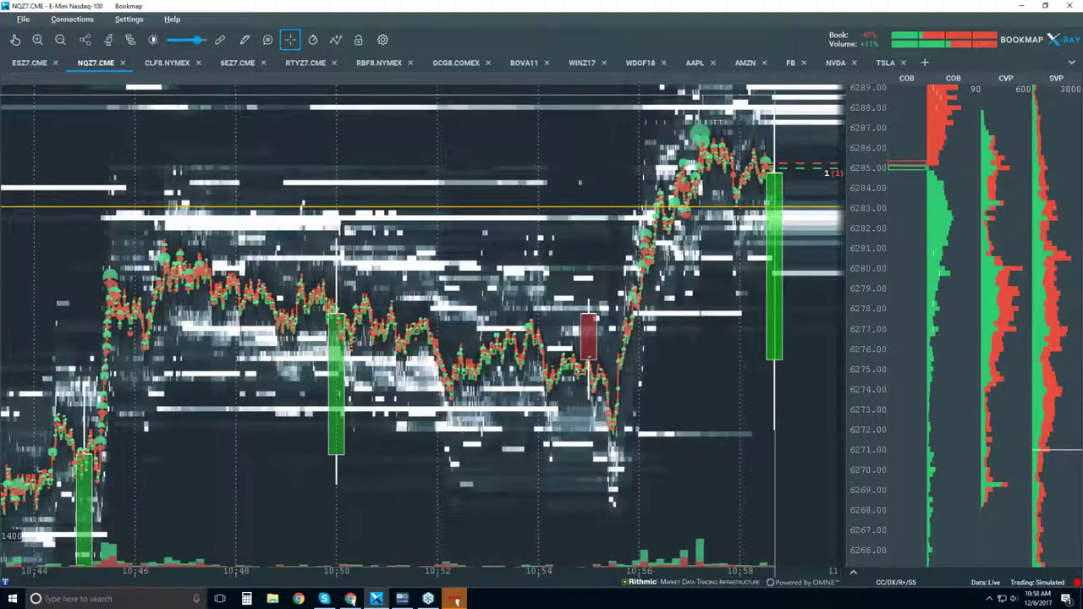